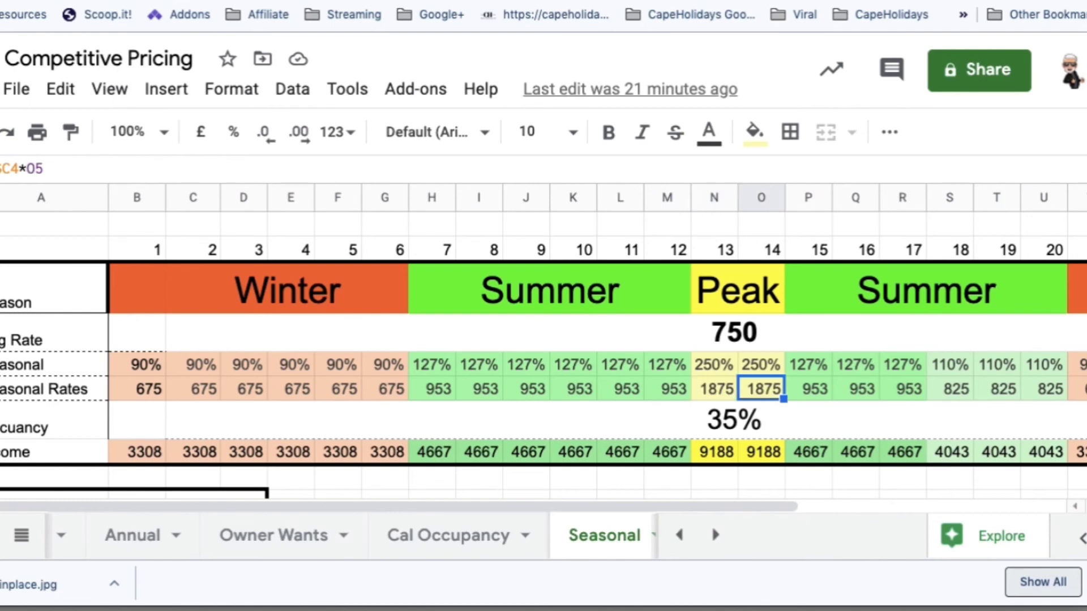
Review the seasonal rates from the Peak periods through the second Summer to the last Winter period.
{"action": "key", "text": "Left"}
{"action": "key", "text": "Left"}
{"action": "key", "text": "Right"}
{"action": "key", "text": "Right"}
{"action": "key", "text": "Right"}
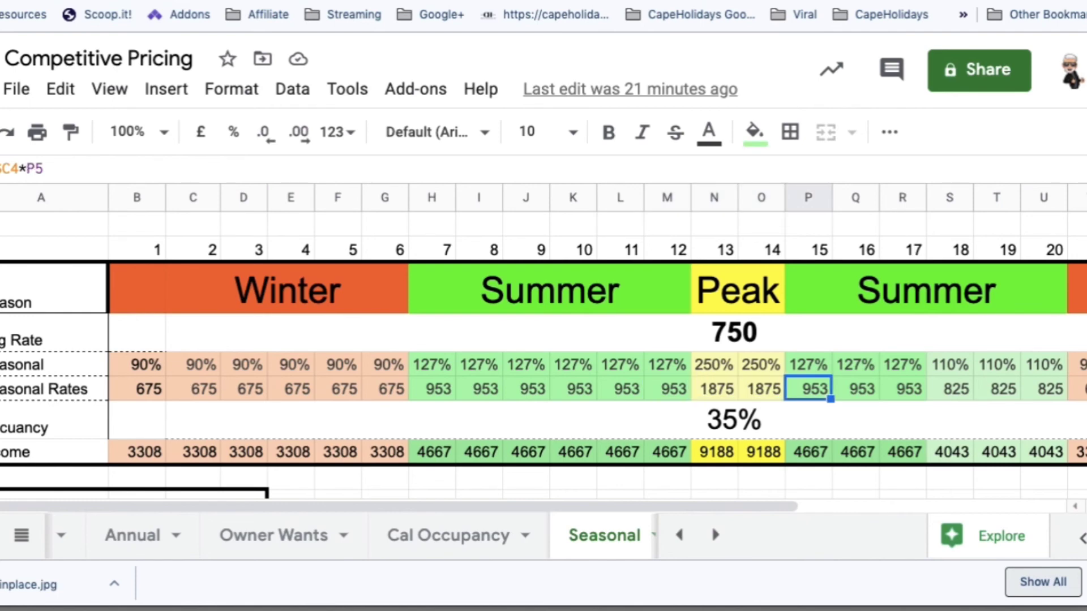
{"action": "key", "text": "Left"}
{"action": "key", "text": "Right"}
{"action": "key", "text": "Right"}
{"action": "key", "text": "Left"}
{"action": "key", "text": "Right"}
{"action": "key", "text": "Right"}
{"action": "key", "text": "Right"}
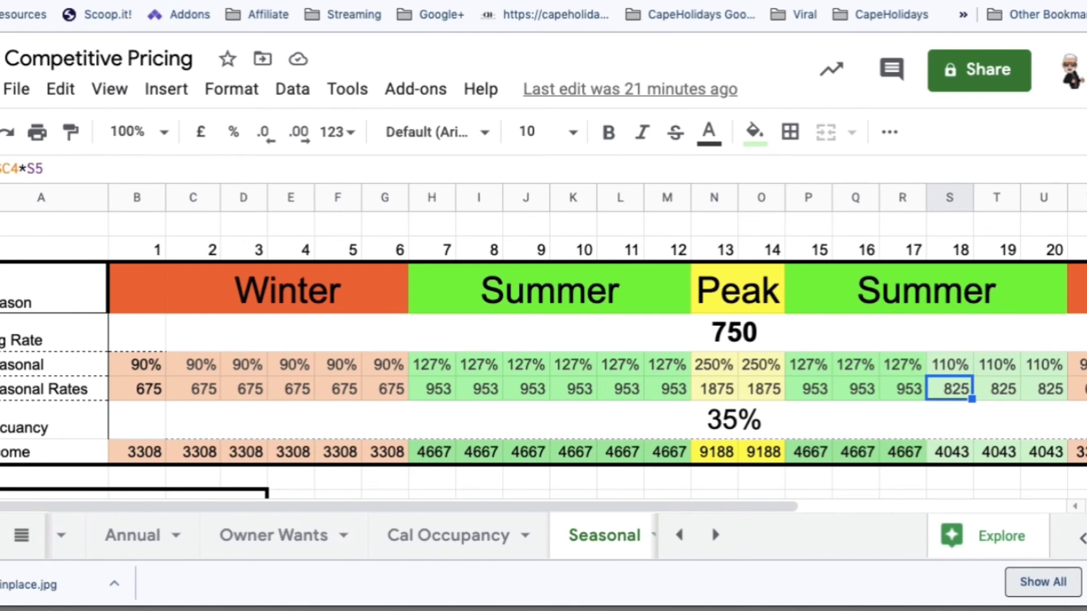
{"action": "key", "text": "Right"}
{"action": "key", "text": "Right"}
{"action": "key", "text": "Right"}
{"action": "key", "text": "Right"}
{"action": "key", "text": "Right"}
{"action": "key", "text": "Right"}
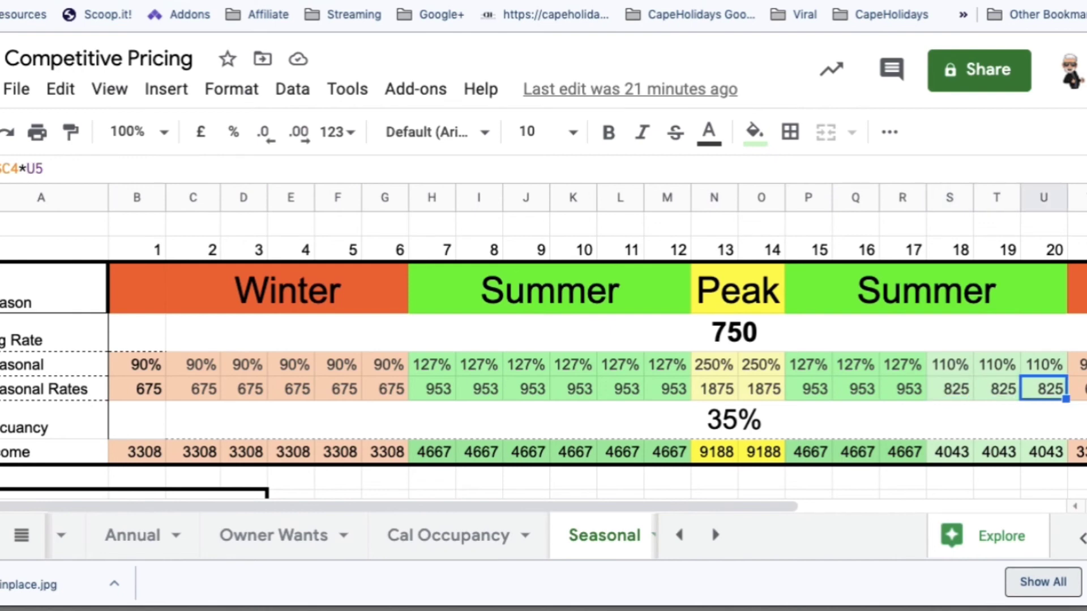
{"action": "key", "text": "Right"}
{"action": "key", "text": "Right"}
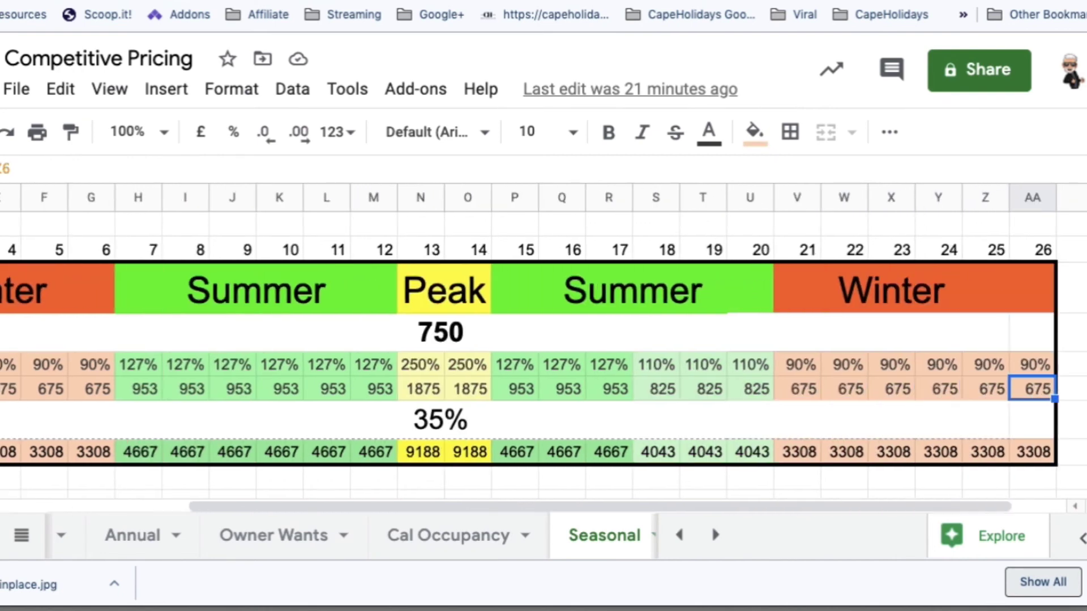
Go back through the seasonal rates from period 26 to the start of the row.
{"action": "key", "text": "Left"}
{"action": "key", "text": "Left"}
{"action": "key", "text": "Left"}
{"action": "key", "text": "Left"}
{"action": "key", "text": "Left"}
{"action": "key", "text": "Left"}
{"action": "key", "text": "Left"}
{"action": "key", "text": "Left"}
{"action": "key", "text": "Left"}
{"action": "key", "text": "Left"}
{"action": "key", "text": "Left"}
{"action": "key", "text": "Left"}
{"action": "key", "text": "Left"}
{"action": "key", "text": "Left"}
{"action": "key", "text": "Left"}
{"action": "key", "text": "Left"}
{"action": "key", "text": "Left"}
{"action": "key", "text": "Left"}
{"action": "key", "text": "Left"}
{"action": "key", "text": "Left"}
{"action": "key", "text": "Left"}
{"action": "key", "text": "Left"}
{"action": "key", "text": "Left"}
{"action": "key", "text": "Left"}
{"action": "key", "text": "Left"}
{"action": "key", "text": "Left"}
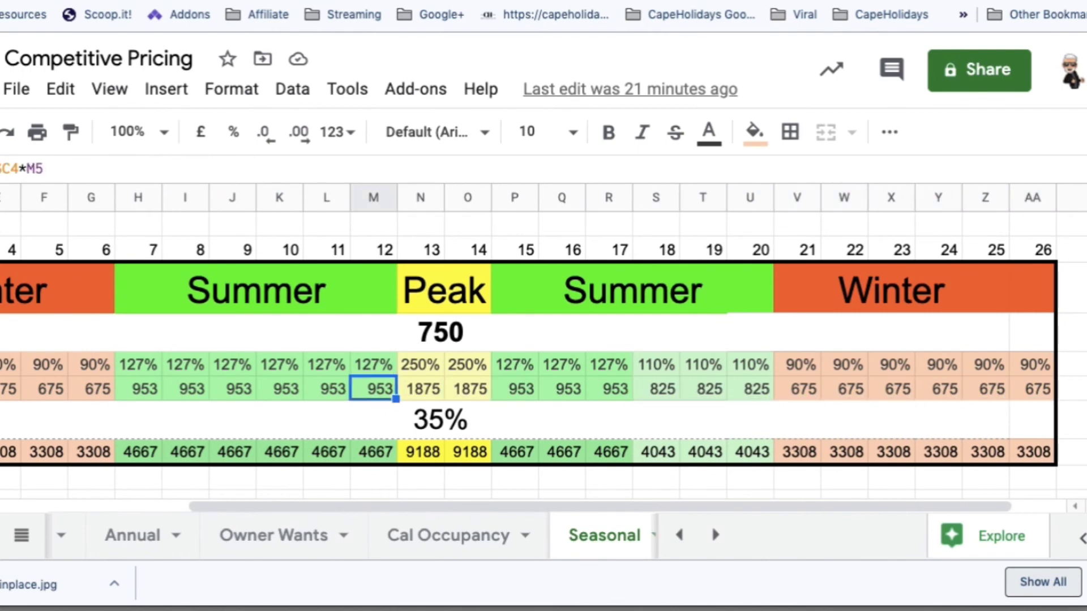
Examine the Occupancy row and the income formula for period 1, along with the inputs above it.
{"action": "key", "text": "Down"}
{"action": "key", "text": "Down"}
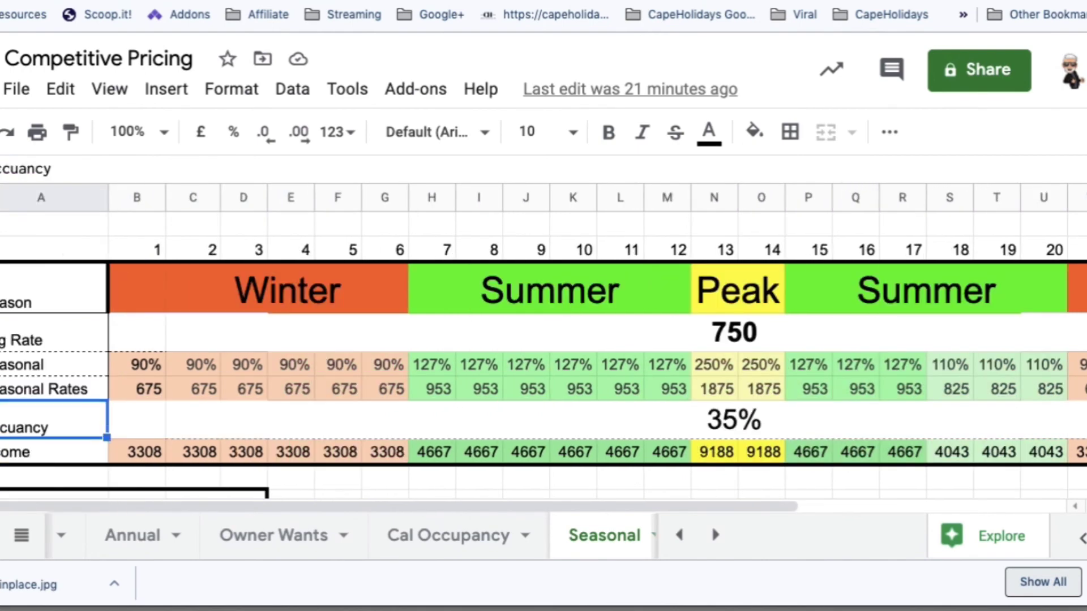
{"action": "key", "text": "Up"}
{"action": "key", "text": "Right"}
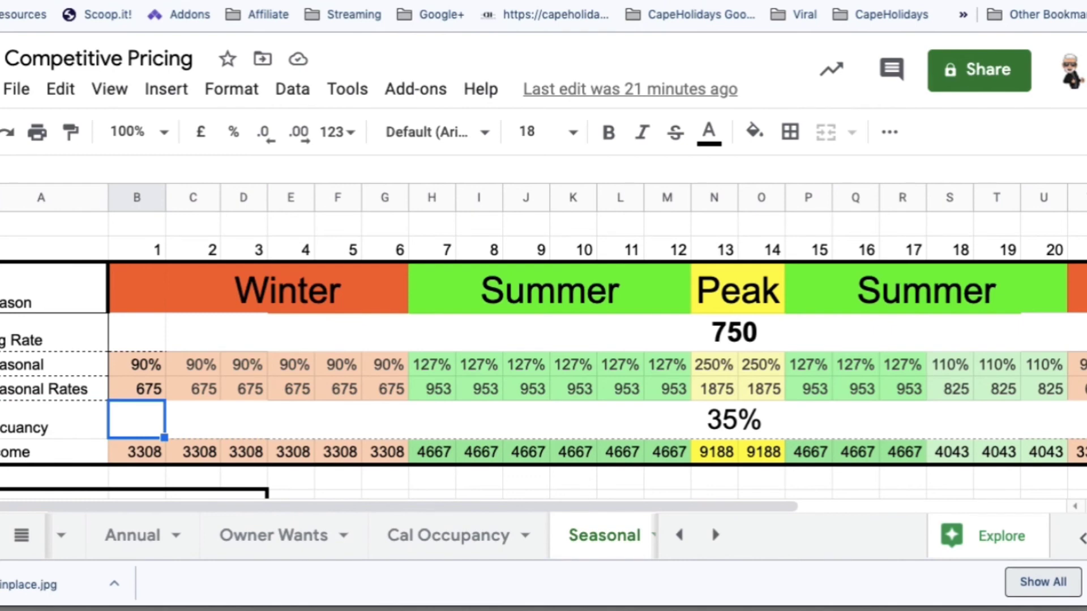
{"action": "key", "text": "Left"}
{"action": "key", "text": "Down"}
{"action": "key", "text": "Right"}
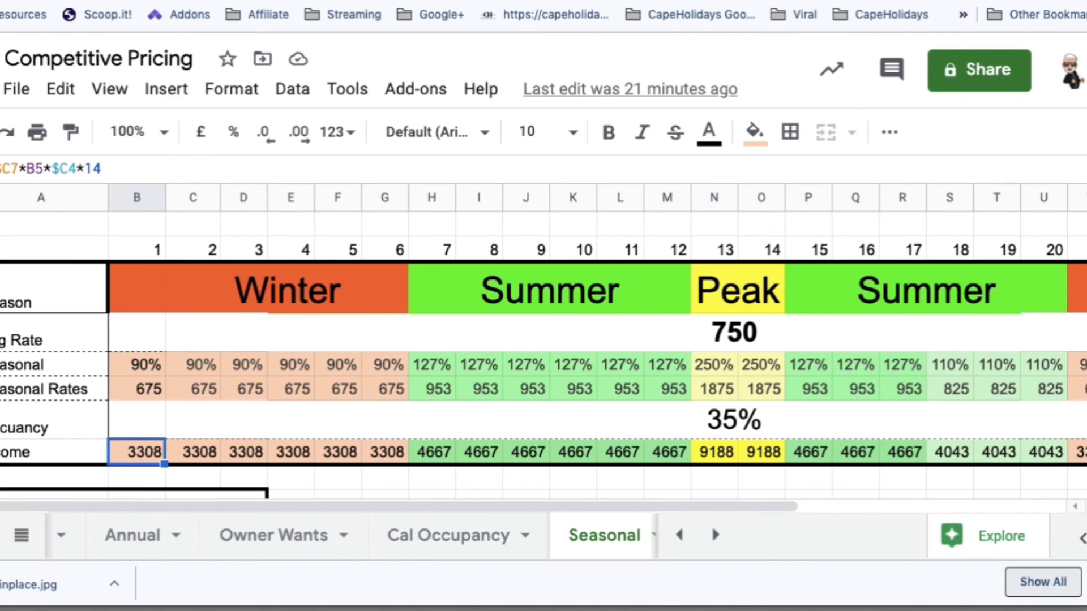
{"action": "key", "text": "Up"}
{"action": "key", "text": "Up"}
{"action": "key", "text": "Up"}
{"action": "key", "text": "Down"}
{"action": "key", "text": "Down"}
{"action": "key", "text": "Down"}
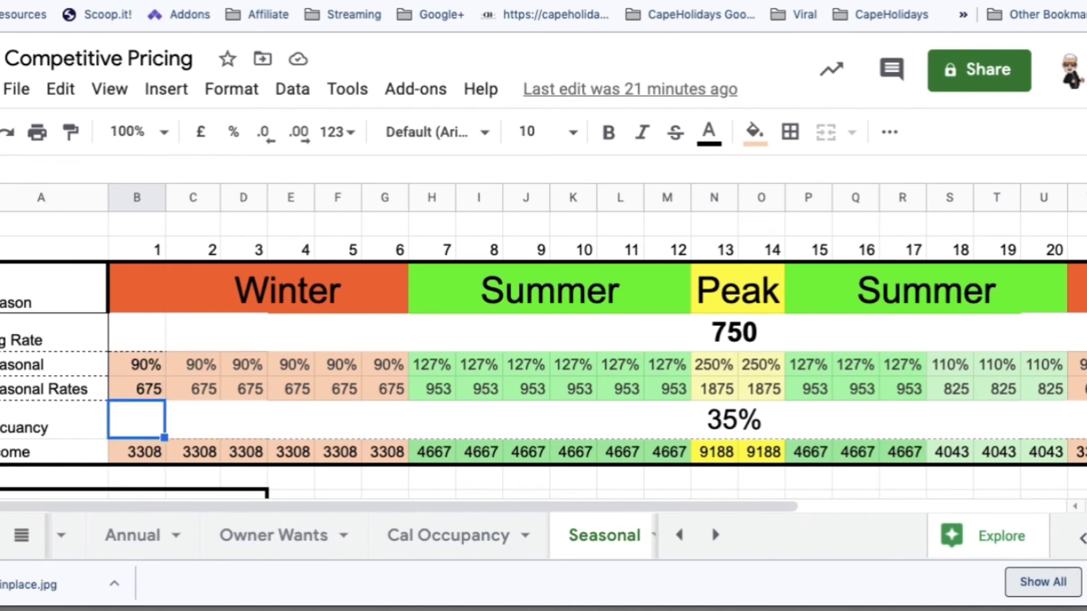
Check the Total formula against the Income row that it sums.
{"action": "key", "text": "Right"}
{"action": "key", "text": "Down"}
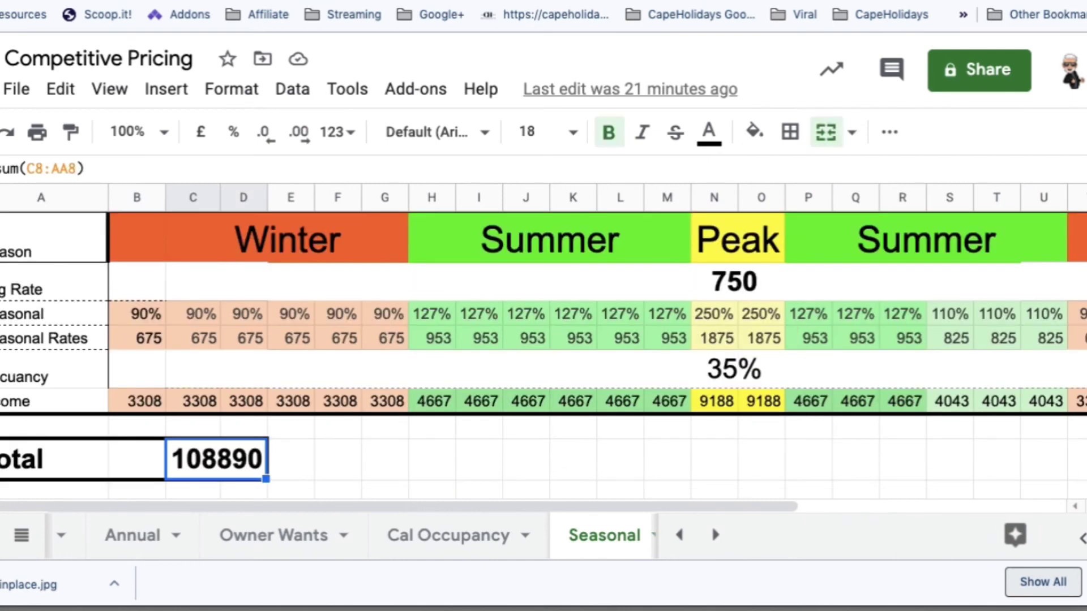
{"action": "key", "text": "Up"}
{"action": "key", "text": "Left"}
{"action": "key", "text": "Left"}
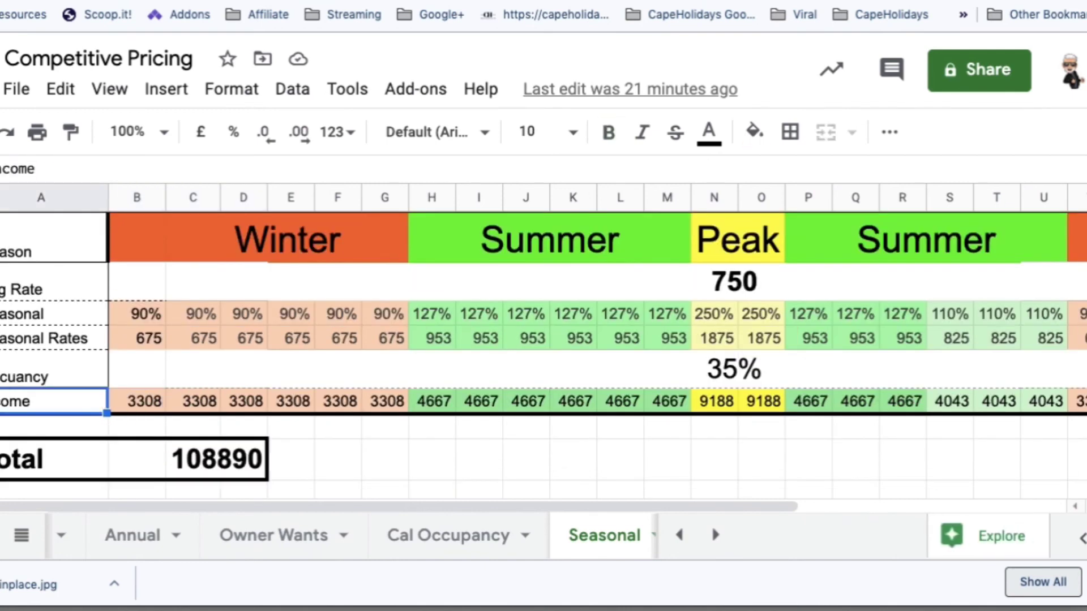
{"action": "key", "text": "Right"}
{"action": "key", "text": "Right"}
{"action": "key", "text": "Down"}
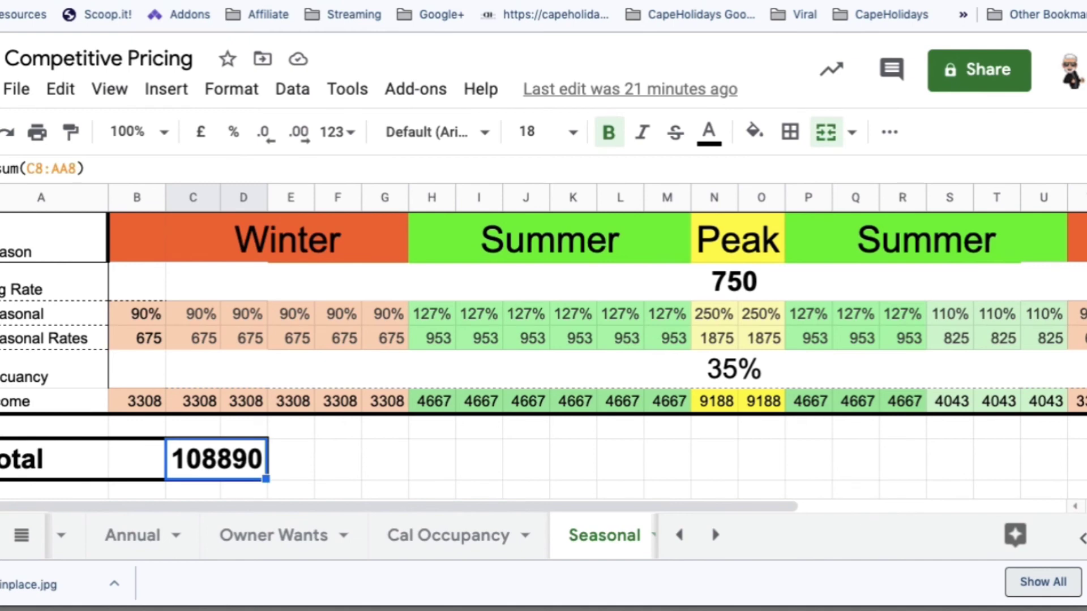
{"action": "key", "text": "Up"}
{"action": "key", "text": "Left"}
{"action": "key", "text": "Left"}
{"action": "key", "text": "Right"}
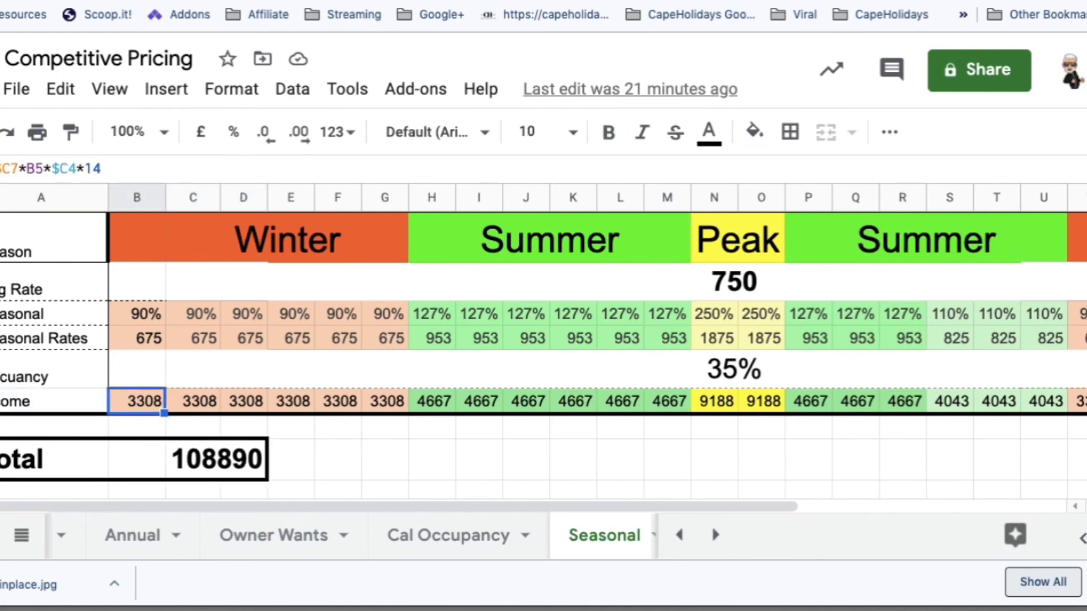
Compare the Annual Income in the Variables table with the Total below the seasonal table.
{"action": "key", "text": "Right"}
{"action": "key", "text": "Down"}
{"action": "key", "text": "Down"}
{"action": "key", "text": "Down"}
{"action": "key", "text": "Down"}
{"action": "key", "text": "Down"}
{"action": "key", "text": "Down"}
{"action": "key", "text": "Down"}
{"action": "key", "text": "Down"}
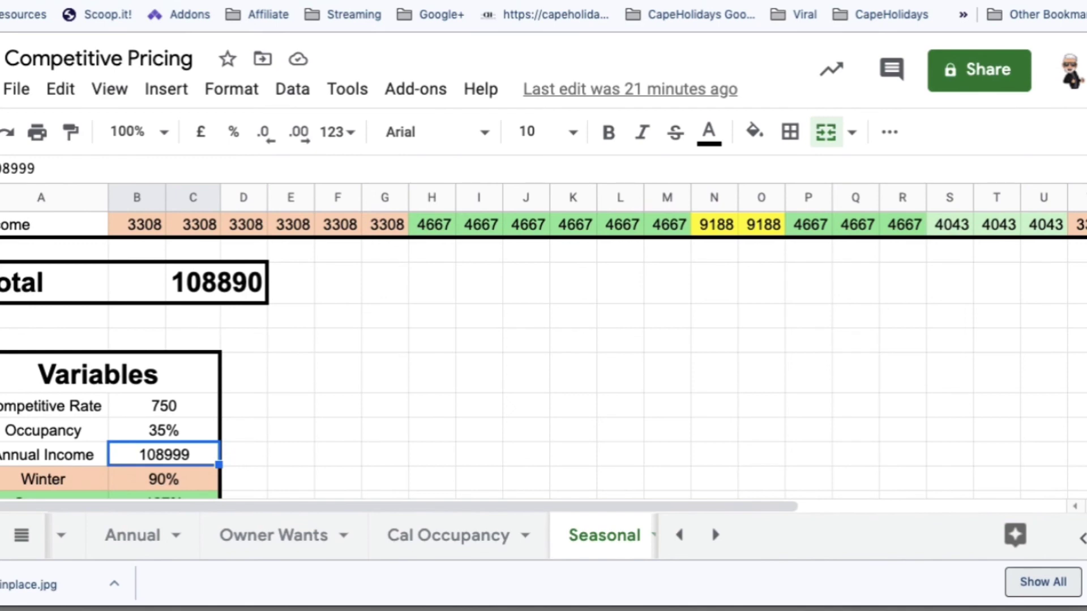
{"action": "key", "text": "Up"}
{"action": "key", "text": "Up"}
{"action": "key", "text": "Up"}
{"action": "key", "text": "Up"}
{"action": "key", "text": "Up"}
{"action": "key", "text": "Up"}
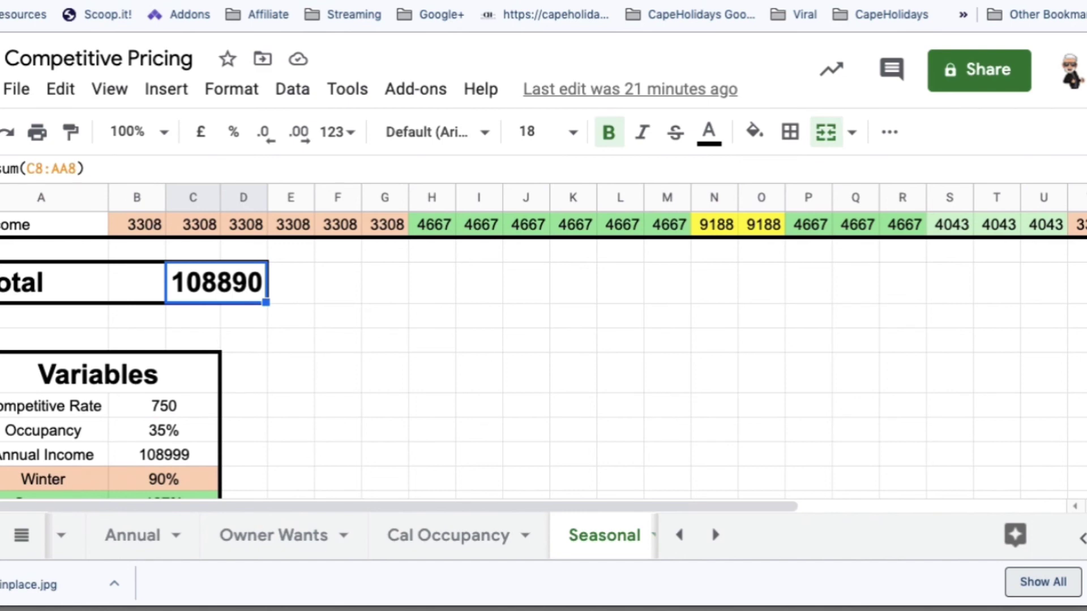
Inspect the seasonal rate and income formulas for period 2.
{"action": "key", "text": "Up"}
{"action": "key", "text": "Up"}
{"action": "key", "text": "Up"}
{"action": "key", "text": "Up"}
{"action": "key", "text": "Up"}
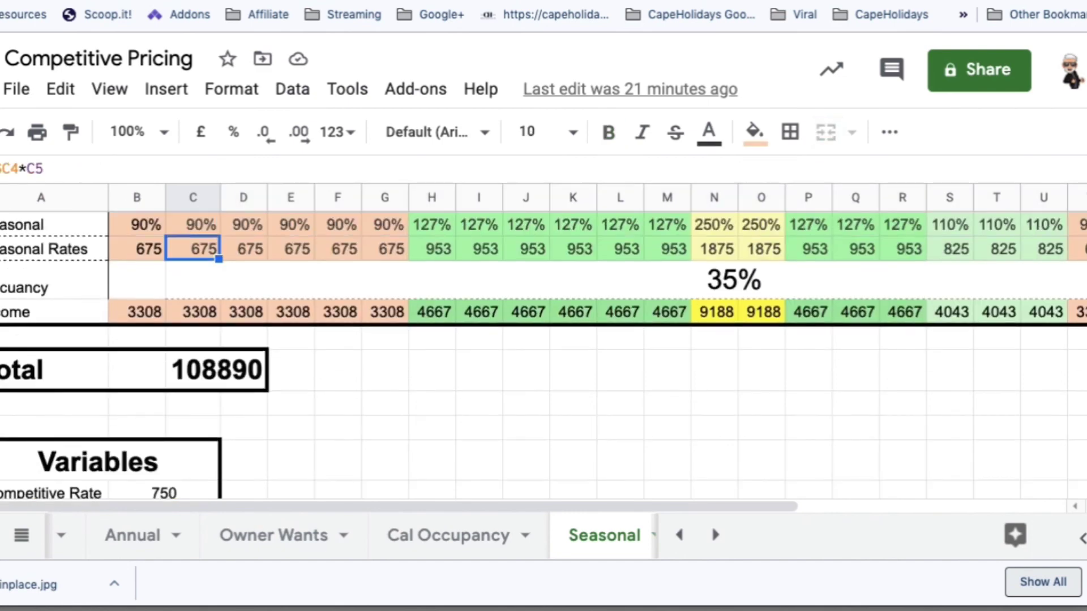
{"action": "key", "text": "Down"}
{"action": "key", "text": "Down"}
{"action": "key", "text": "Down"}
{"action": "key", "text": "Left"}
{"action": "key", "text": "Left"}
{"action": "key", "text": "Right"}
{"action": "key", "text": "Right"}
{"action": "key", "text": "Right"}
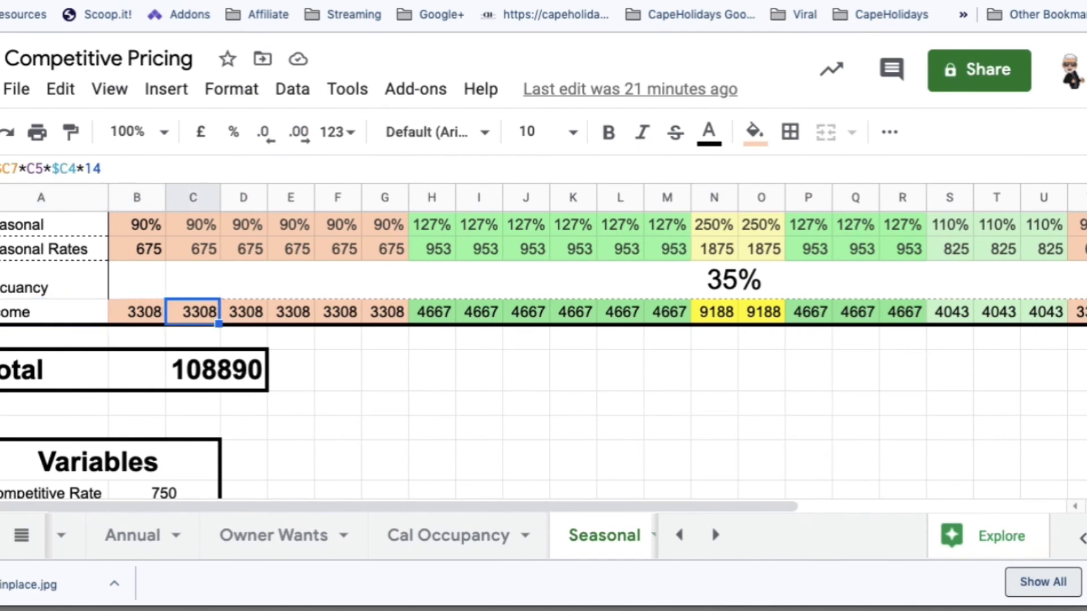
Review the income of every period along the Income row up to period 26.
{"action": "key", "text": "Right"}
{"action": "key", "text": "Right"}
{"action": "key", "text": "Right"}
{"action": "key", "text": "Right"}
{"action": "key", "text": "Right"}
{"action": "key", "text": "Right"}
{"action": "key", "text": "Right"}
{"action": "key", "text": "Right"}
{"action": "key", "text": "Right"}
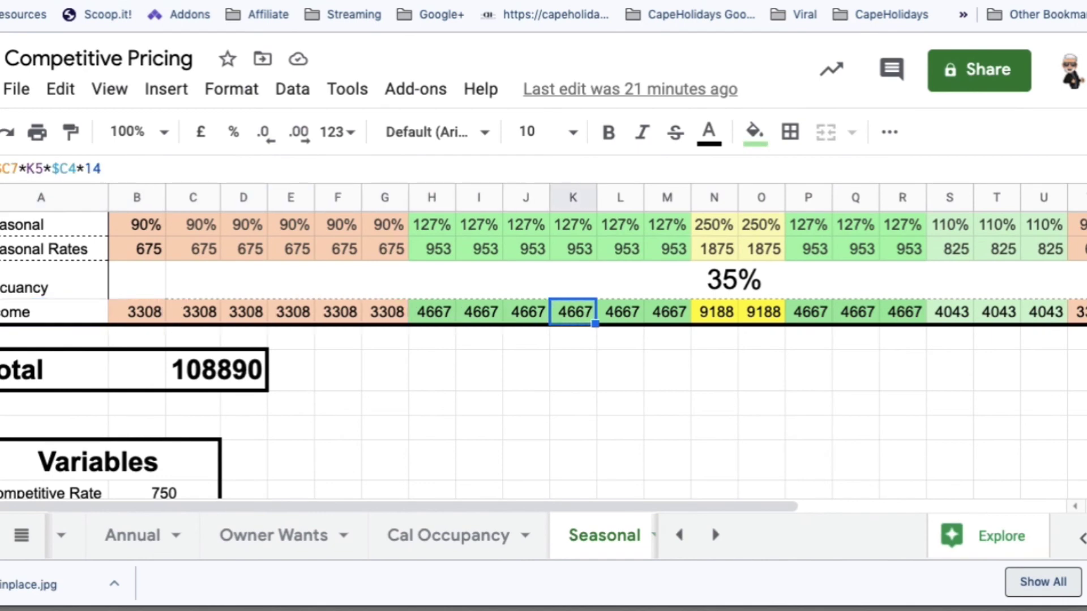
{"action": "key", "text": "Right"}
{"action": "key", "text": "Right"}
{"action": "key", "text": "Right"}
{"action": "key", "text": "Right"}
{"action": "key", "text": "Right"}
{"action": "key", "text": "Right"}
{"action": "key", "text": "Right"}
{"action": "key", "text": "Right"}
{"action": "key", "text": "Right"}
{"action": "key", "text": "Right"}
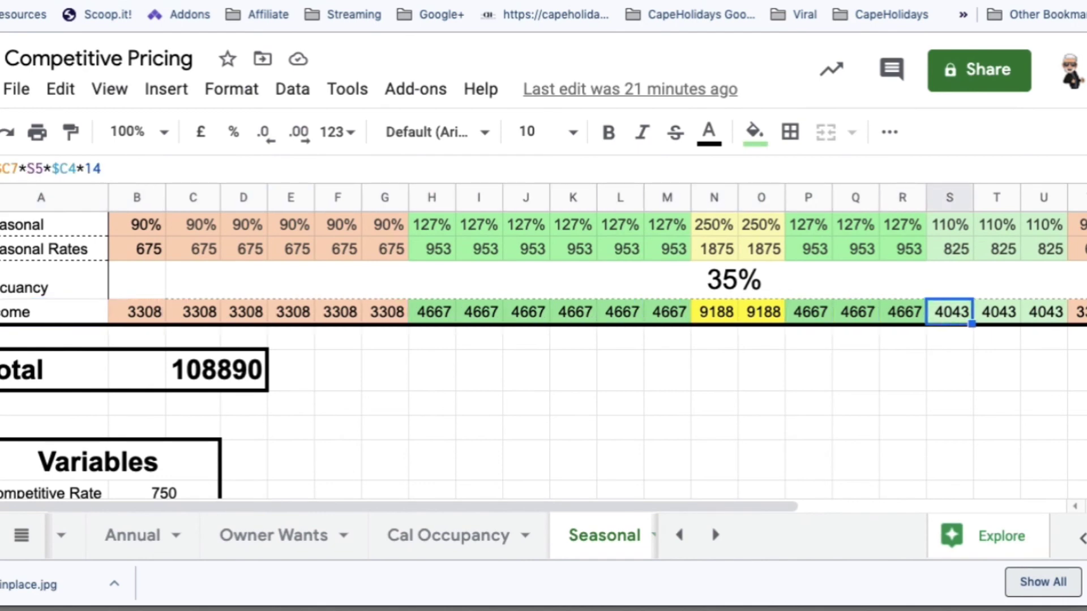
{"action": "key", "text": "Right"}
{"action": "key", "text": "Right"}
{"action": "key", "text": "Right"}
{"action": "key", "text": "Right"}
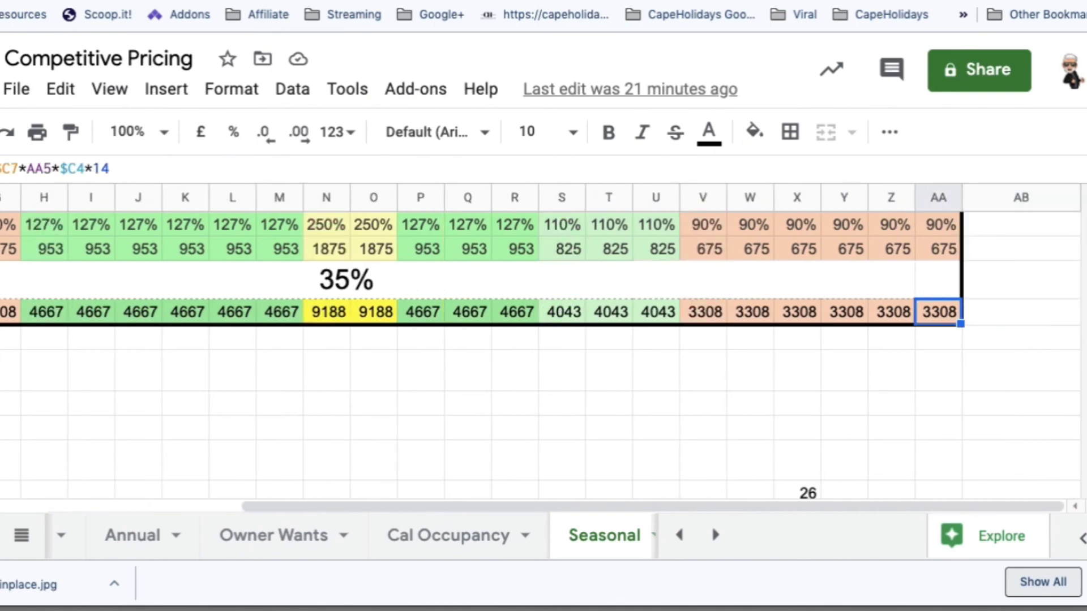
Go back through the Income row from period 26 to its row label.
{"action": "key", "text": "Left"}
{"action": "key", "text": "Left"}
{"action": "key", "text": "Left"}
{"action": "key", "text": "Left"}
{"action": "key", "text": "Left"}
{"action": "key", "text": "Left"}
{"action": "key", "text": "Left"}
{"action": "key", "text": "Left"}
{"action": "key", "text": "Left"}
{"action": "key", "text": "Left"}
{"action": "key", "text": "Left"}
{"action": "key", "text": "Left"}
{"action": "key", "text": "Left"}
{"action": "key", "text": "Left"}
{"action": "key", "text": "Left"}
{"action": "key", "text": "Left"}
{"action": "key", "text": "Left"}
{"action": "key", "text": "Left"}
{"action": "key", "text": "Left"}
{"action": "key", "text": "Left"}
{"action": "key", "text": "Left"}
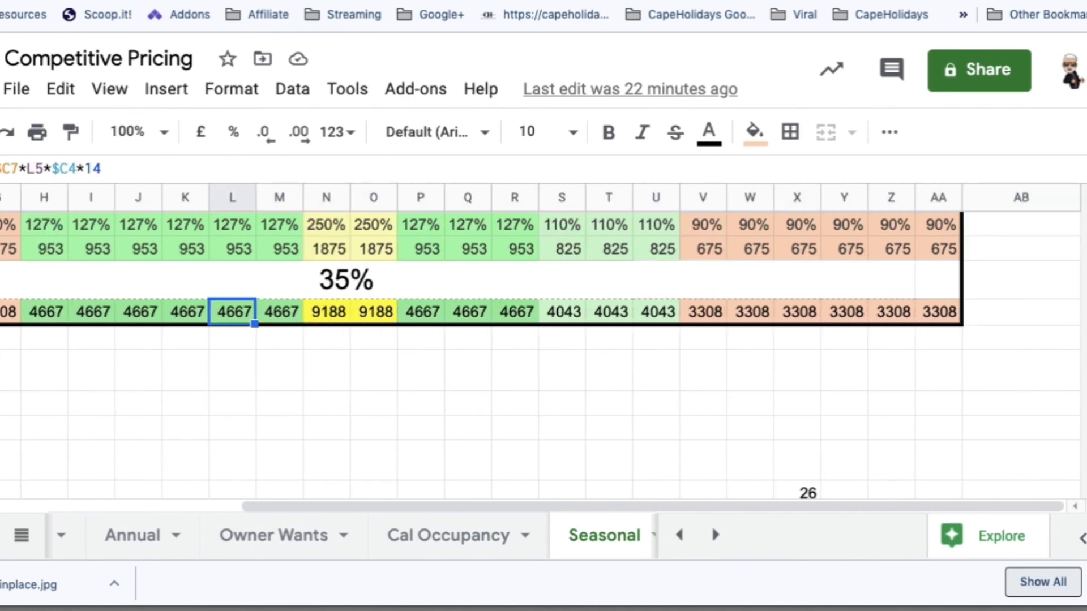
{"action": "key", "text": "Left"}
{"action": "key", "text": "Left"}
{"action": "key", "text": "Left"}
{"action": "key", "text": "Left"}
{"action": "key", "text": "Left"}
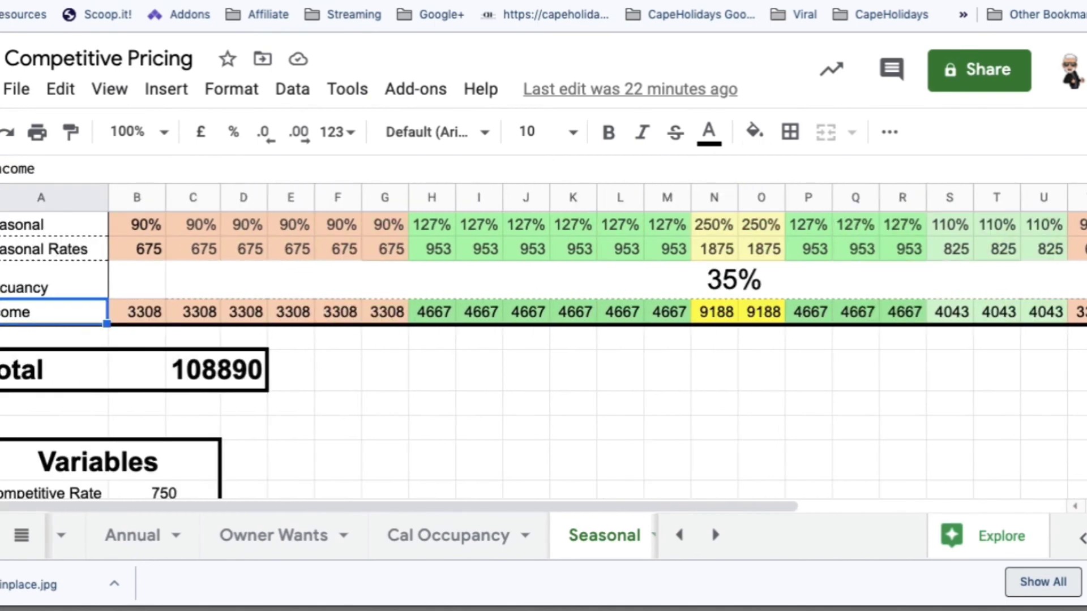
Look over the income of the first Winter and early Summer periods again.
{"action": "key", "text": "Right"}
{"action": "key", "text": "Right"}
{"action": "key", "text": "Right"}
{"action": "key", "text": "Right"}
{"action": "key", "text": "Right"}
{"action": "key", "text": "Right"}
{"action": "key", "text": "Right"}
{"action": "key", "text": "Right"}
{"action": "key", "text": "Right"}
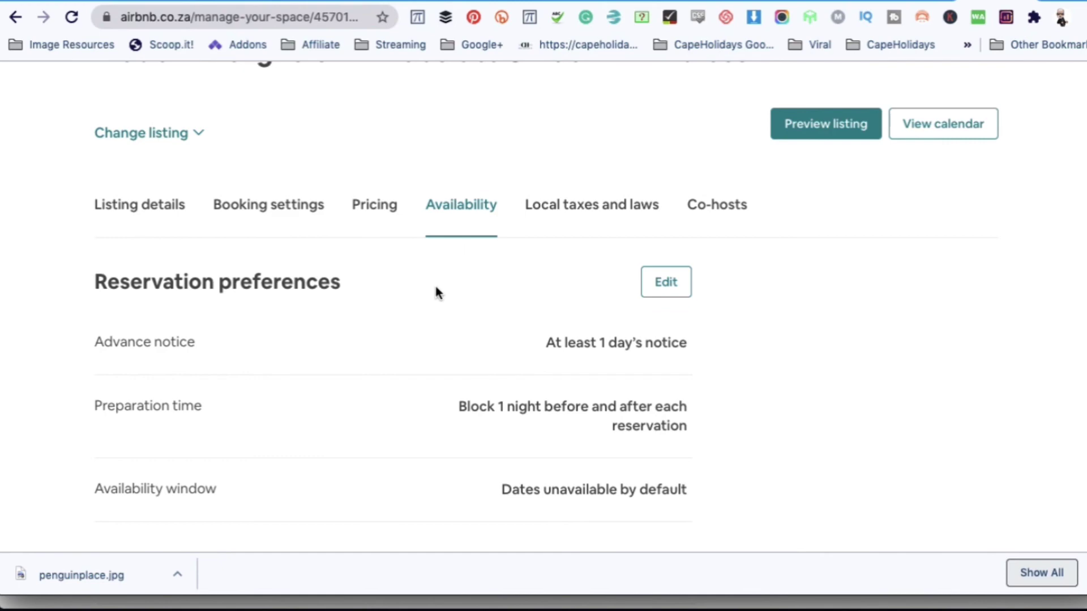
Review the listing's reservation preferences, trip details, check-in and calendar sync settings, and highlight the availability window setting.
{"action": "scroll", "coordinate": [435, 287], "scroll_direction": "down", "scroll_amount": 2}
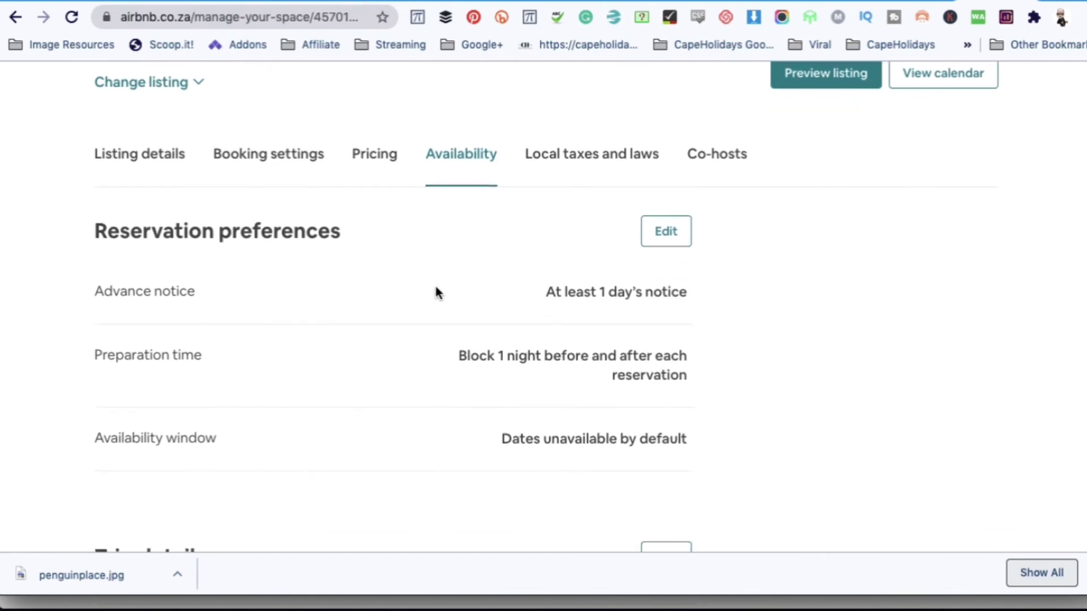
{"action": "scroll", "coordinate": [436, 291], "scroll_direction": "down", "scroll_amount": 5}
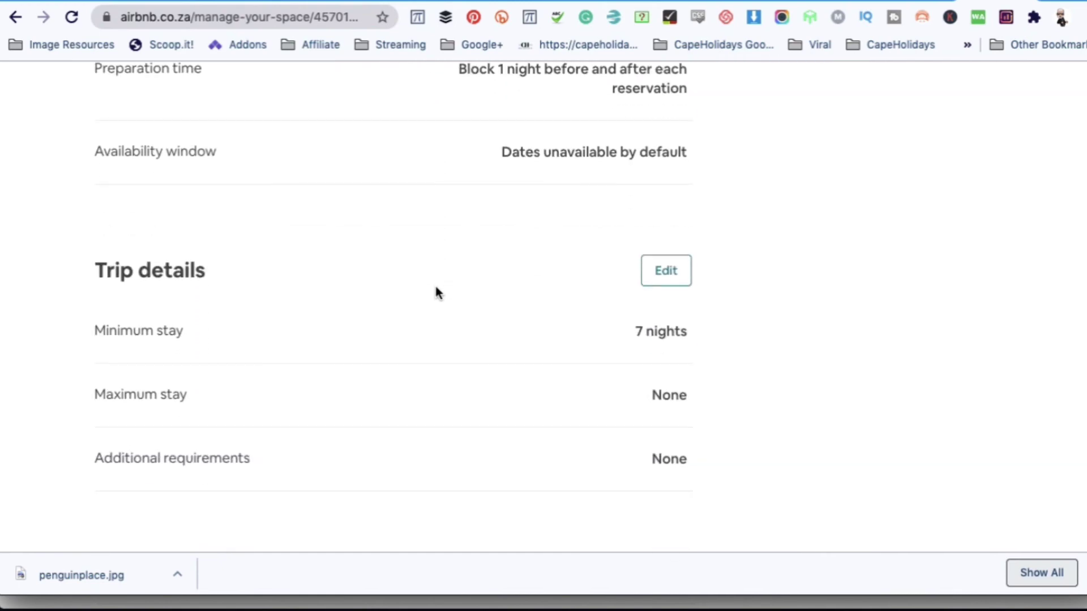
{"action": "scroll", "coordinate": [435, 287], "scroll_direction": "down", "scroll_amount": 5}
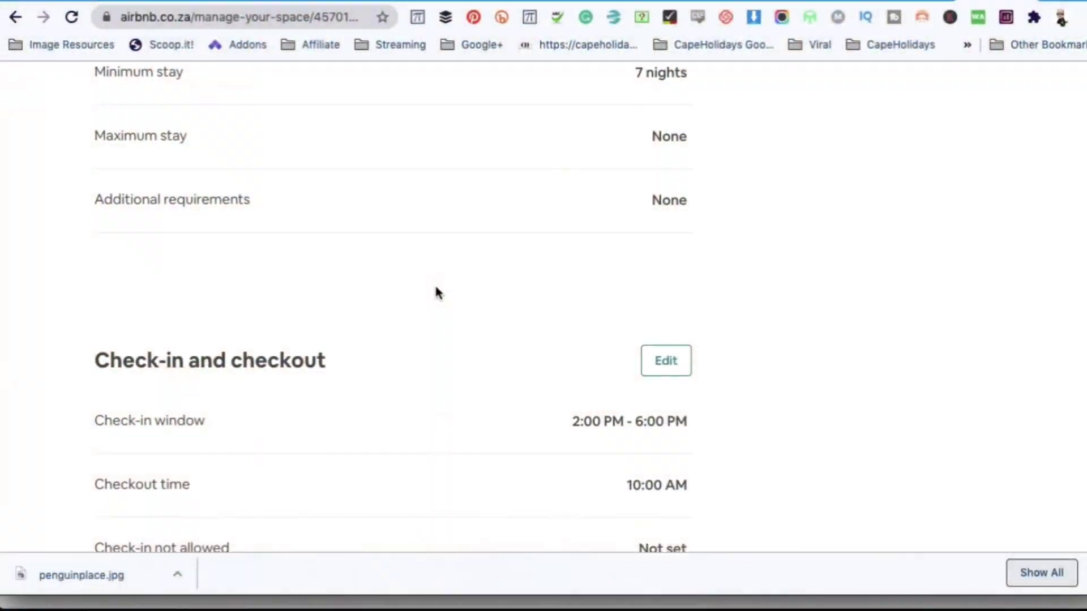
{"action": "scroll", "coordinate": [436, 293], "scroll_direction": "down", "scroll_amount": 6}
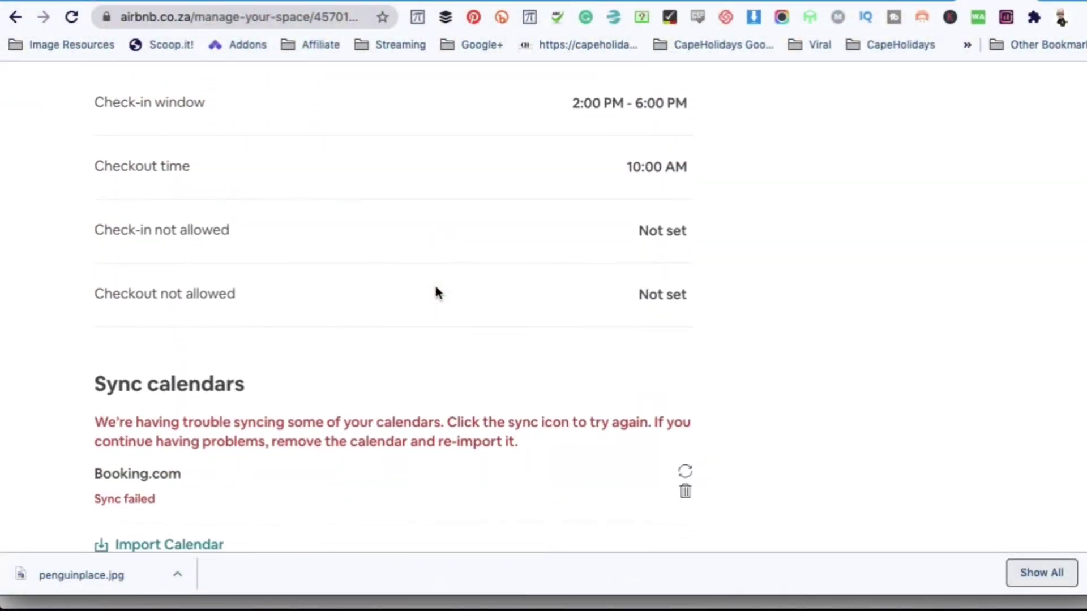
{"action": "scroll", "coordinate": [436, 293], "scroll_direction": "down", "scroll_amount": 3}
{"action": "scroll", "coordinate": [435, 292], "scroll_direction": "up", "scroll_amount": 9}
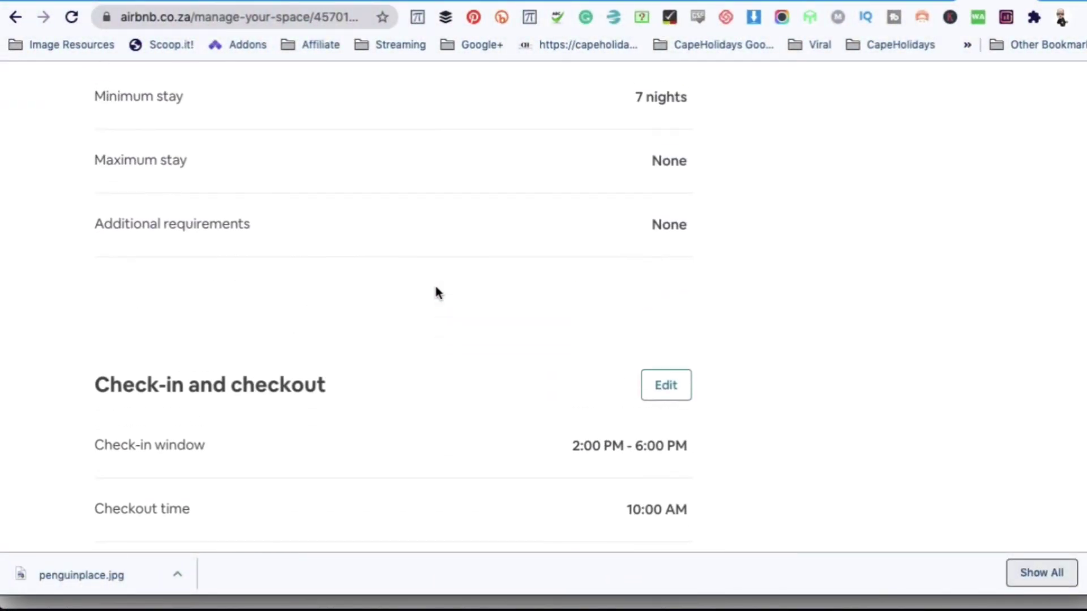
{"action": "scroll", "coordinate": [436, 293], "scroll_direction": "up", "scroll_amount": 6}
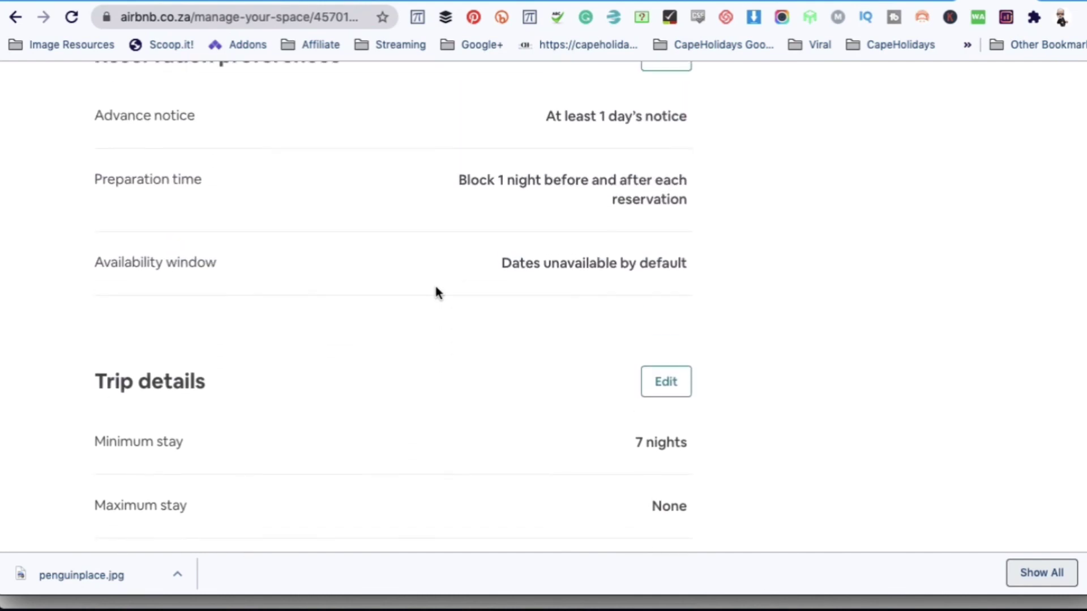
{"action": "scroll", "coordinate": [436, 293], "scroll_direction": "up", "scroll_amount": 1}
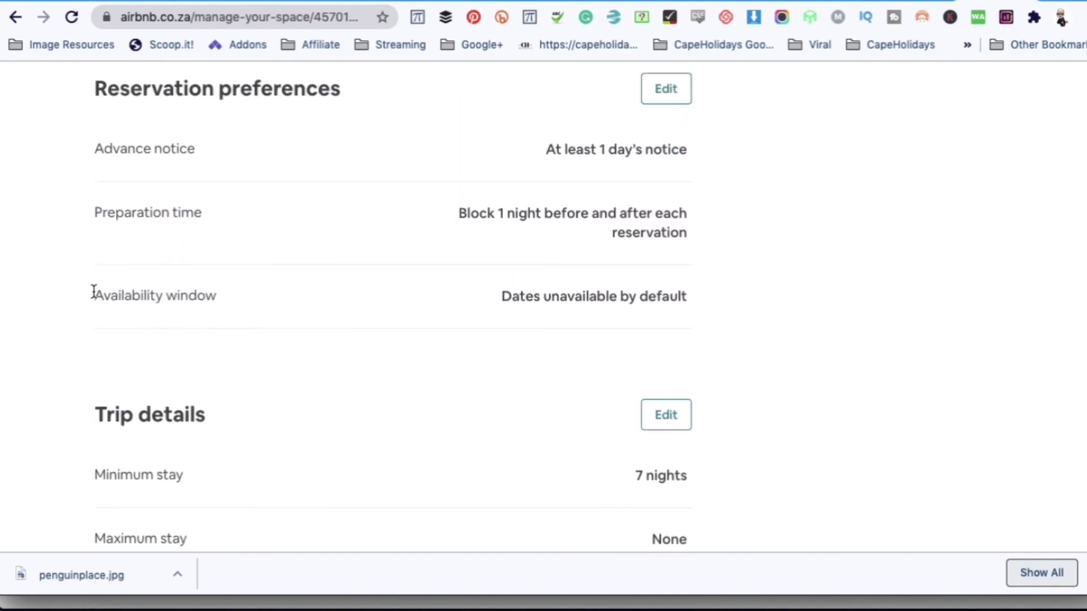
{"action": "left_click_drag", "start_coordinate": [94, 293], "coordinate": [720, 303]}
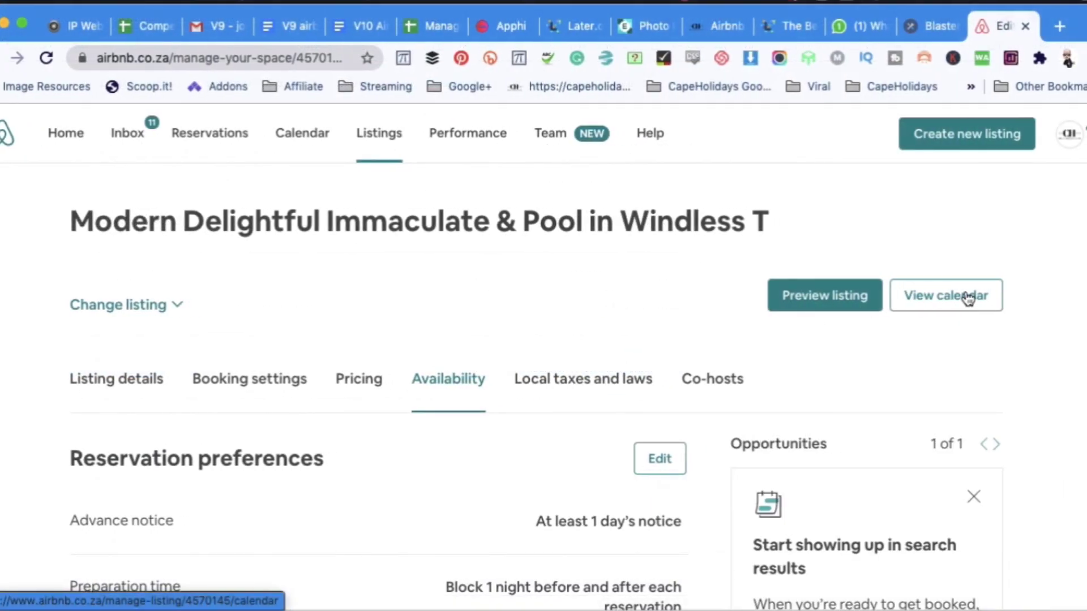
Open the listing's calendar and select the dates from July 9 to August 31, 2020.
{"action": "left_click", "coordinate": [935, 298]}
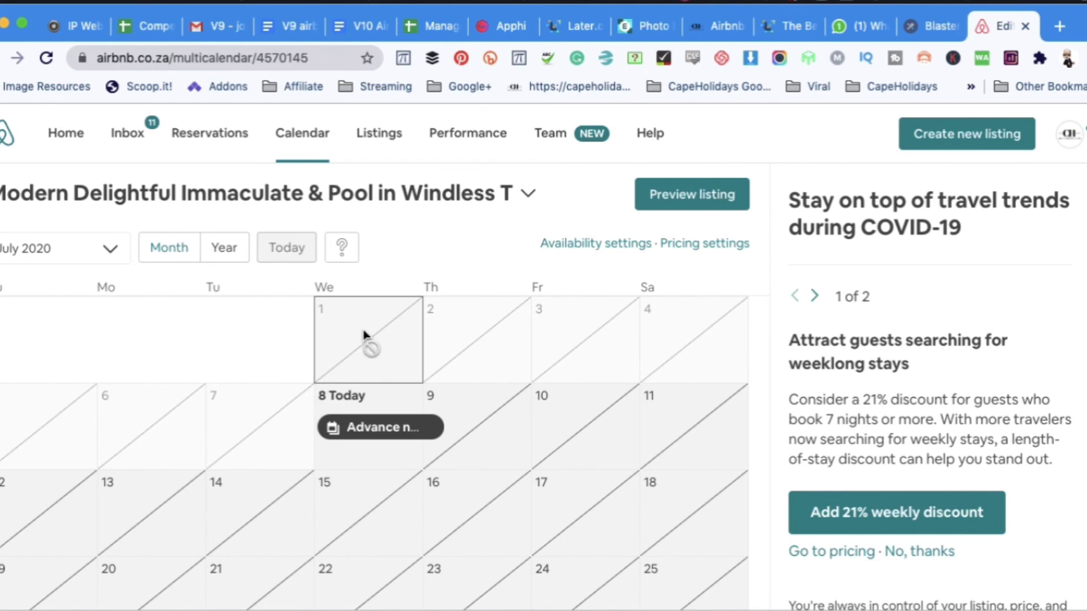
{"action": "scroll", "coordinate": [524, 453], "scroll_direction": "down", "scroll_amount": 1}
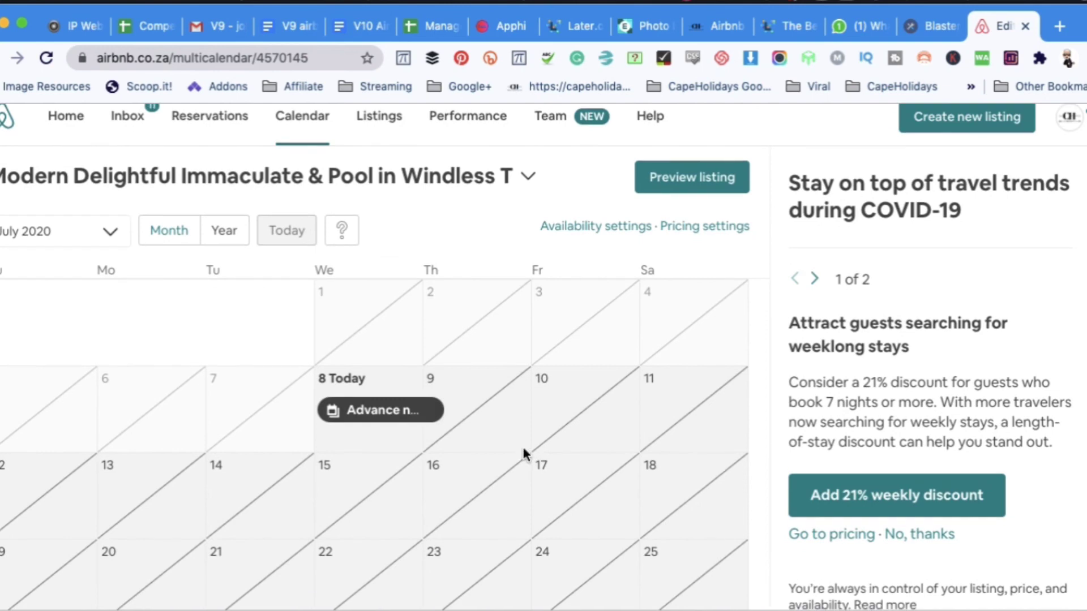
{"action": "left_click", "coordinate": [480, 422]}
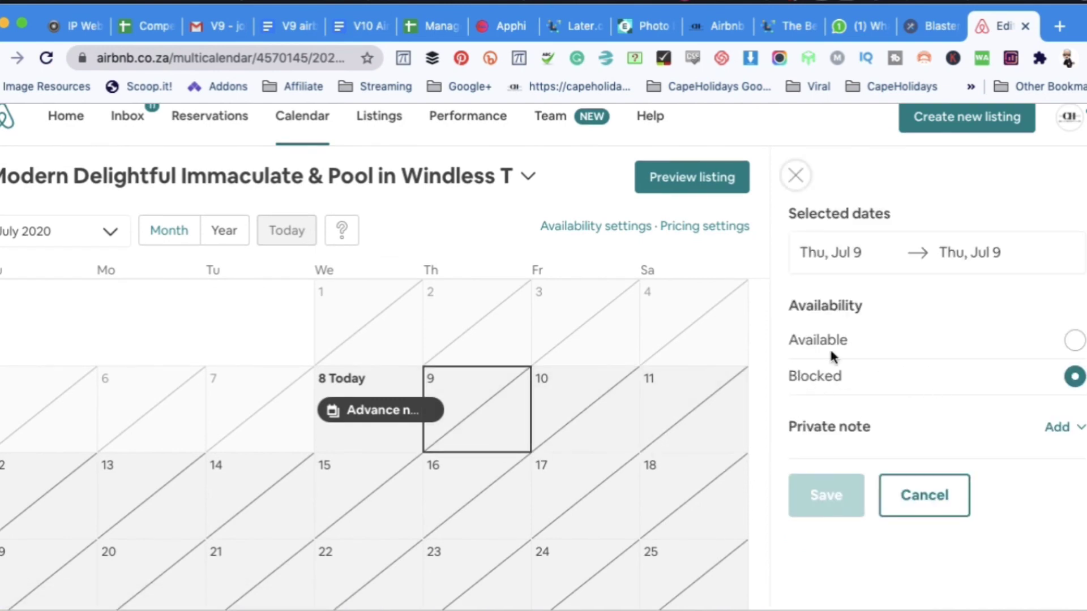
{"action": "left_click", "coordinate": [968, 252]}
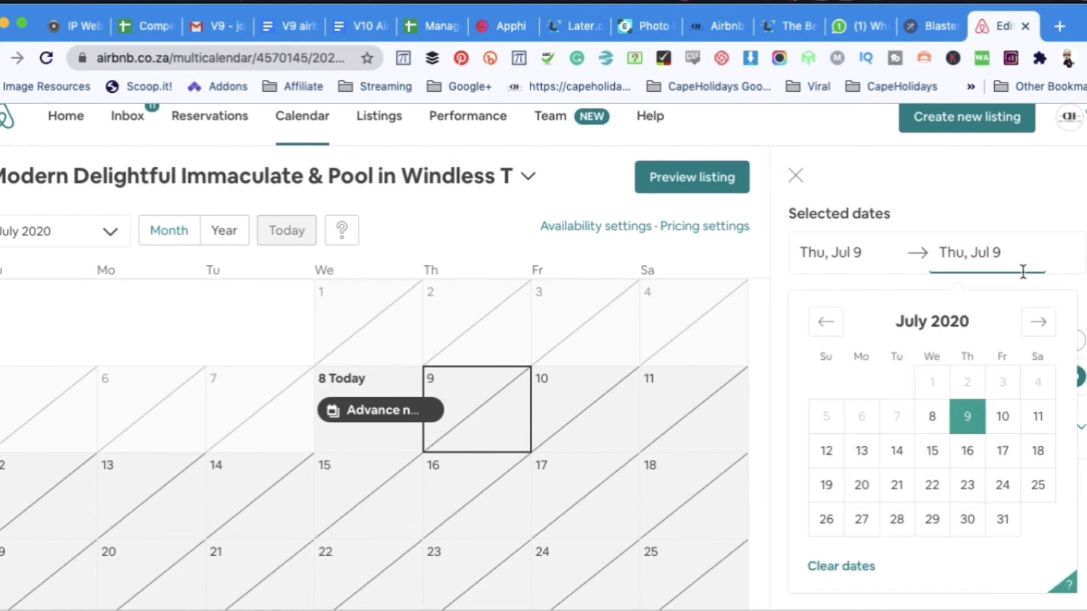
{"action": "left_click", "coordinate": [1039, 324]}
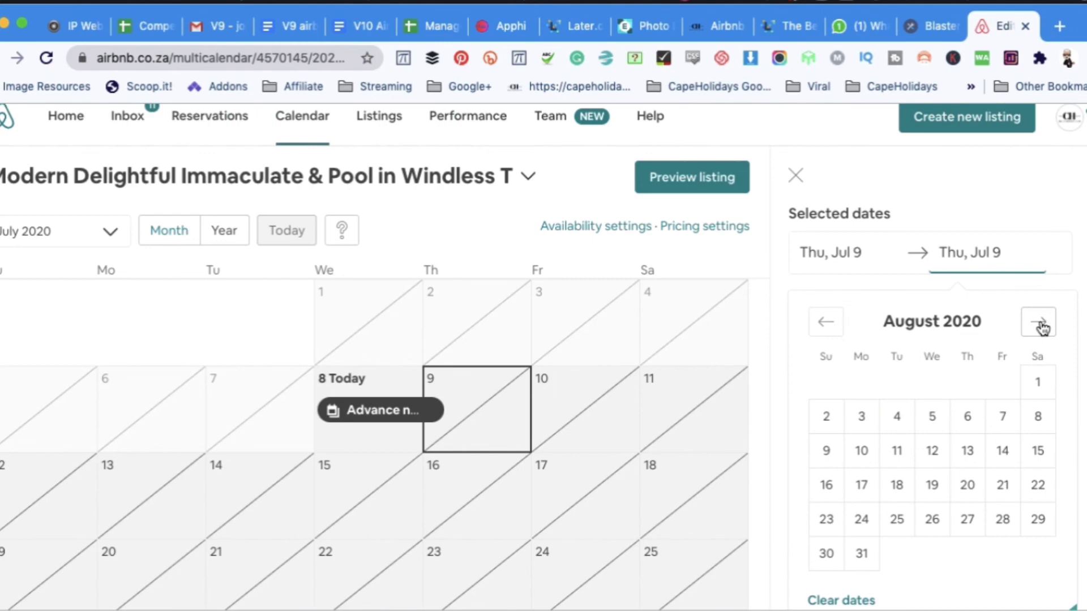
{"action": "left_click", "coordinate": [1039, 323]}
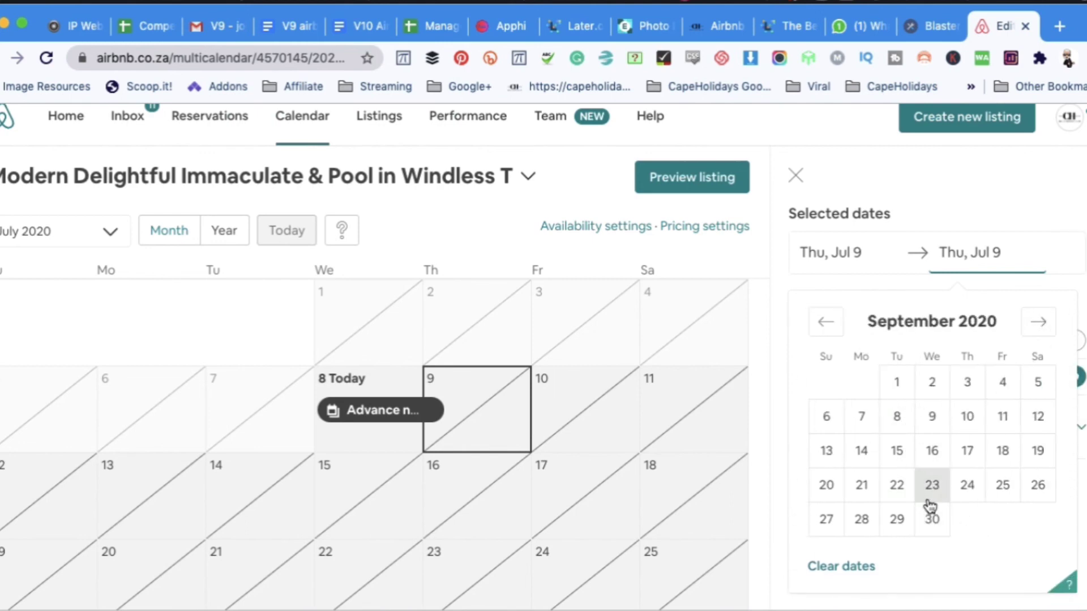
{"action": "left_click", "coordinate": [826, 324]}
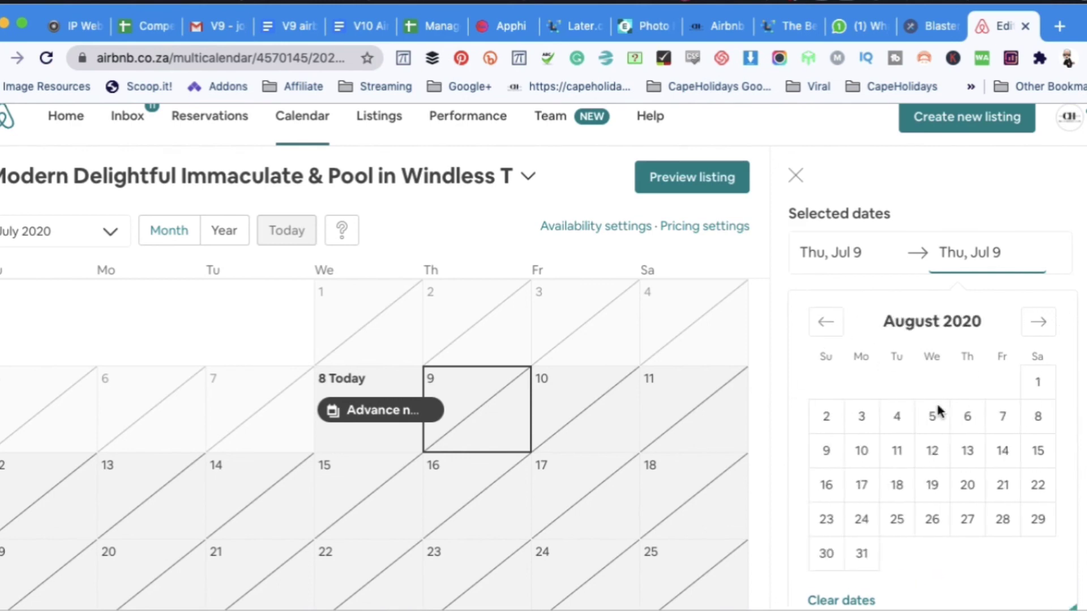
{"action": "left_click", "coordinate": [862, 555]}
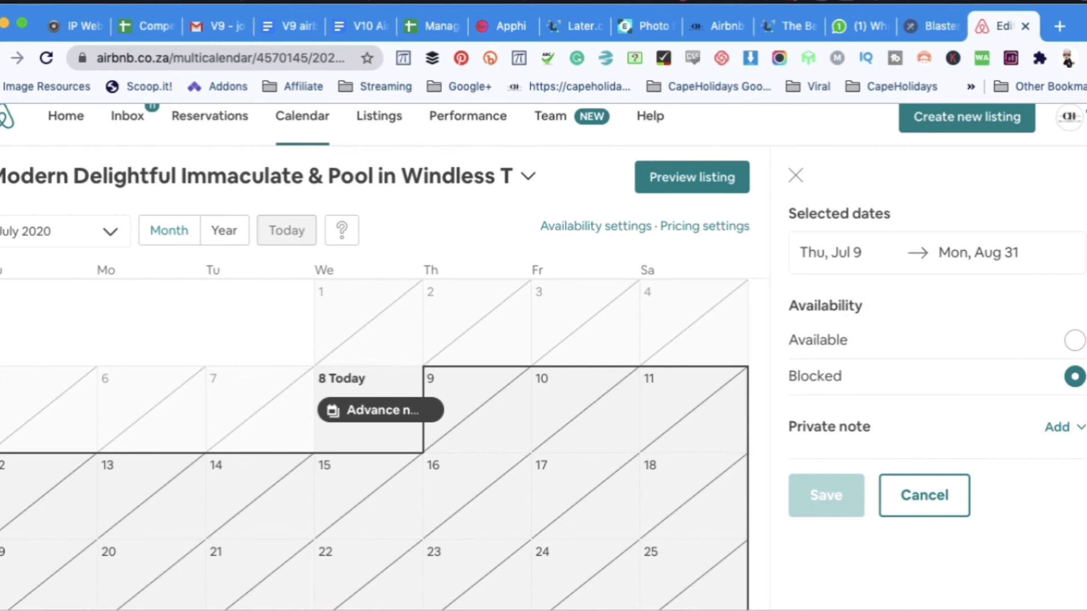
Make the selected dates available at a nightly price of R 650 and save the change.
{"action": "scroll", "coordinate": [950, 335], "scroll_direction": "down", "scroll_amount": 1}
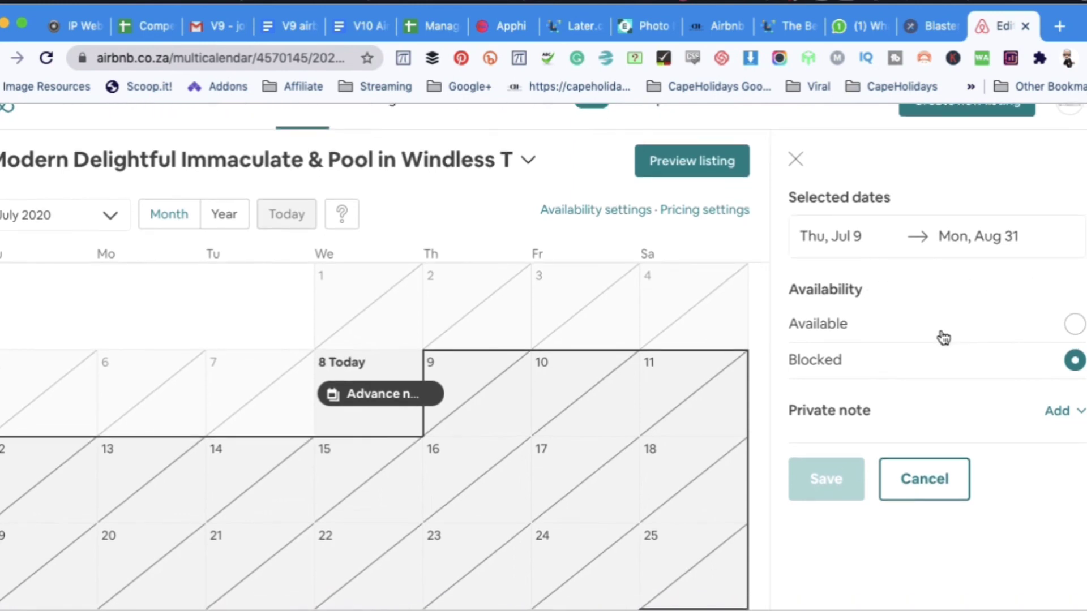
{"action": "scroll", "coordinate": [829, 348], "scroll_direction": "down", "scroll_amount": 1}
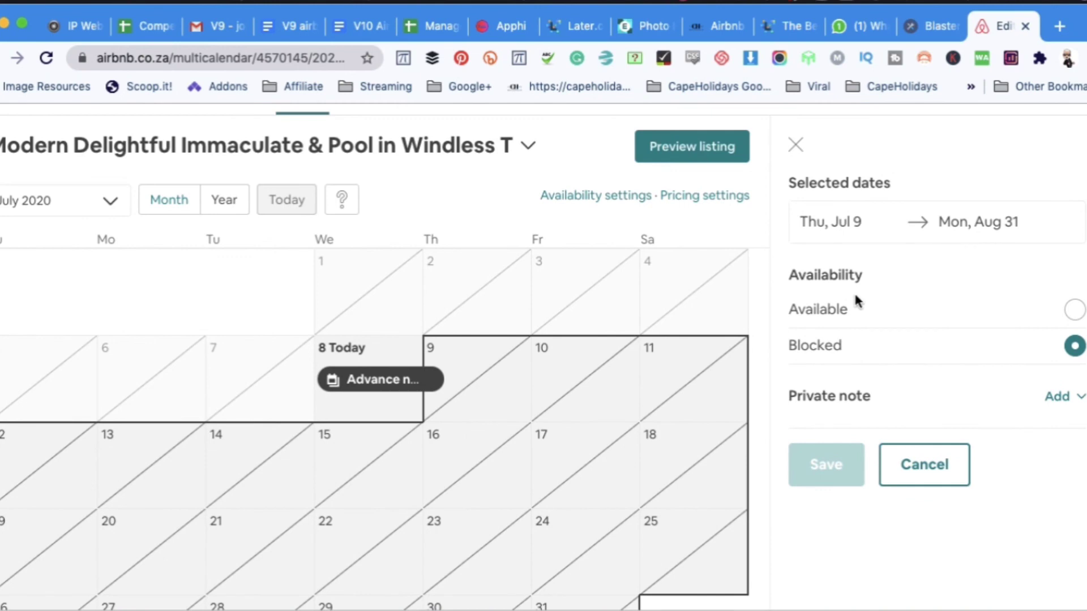
{"action": "left_click", "coordinate": [839, 311]}
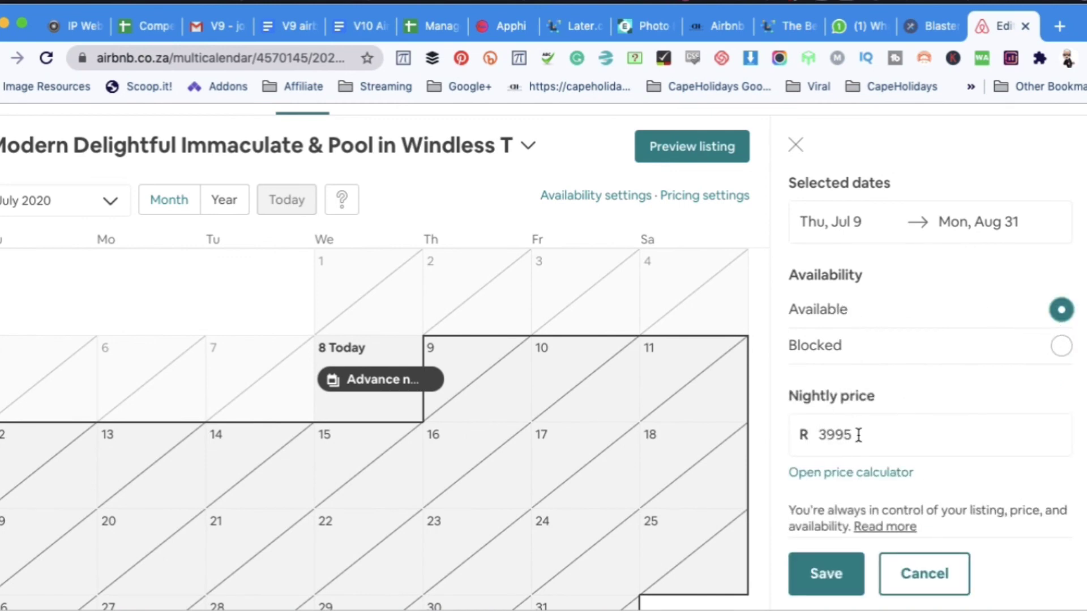
{"action": "left_click_drag", "start_coordinate": [859, 434], "coordinate": [778, 435]}
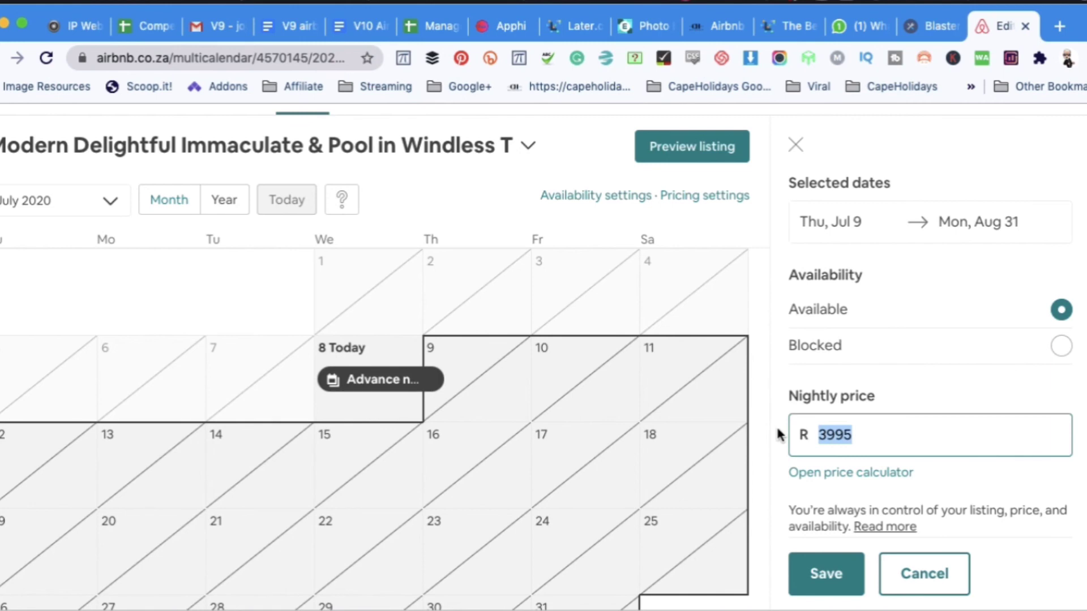
{"action": "type", "text": "650"}
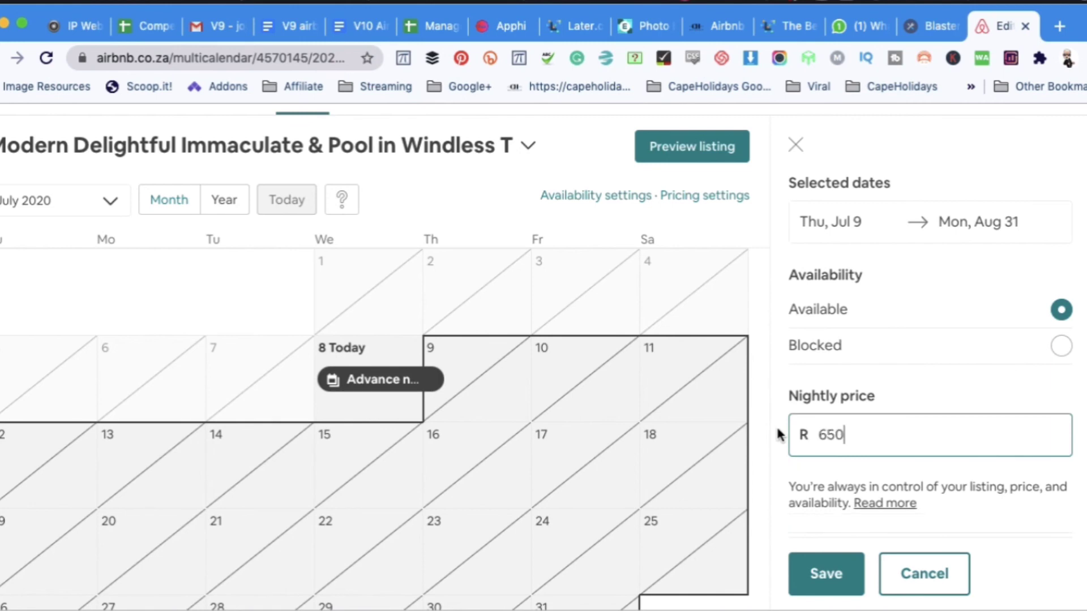
{"action": "left_click", "coordinate": [827, 575]}
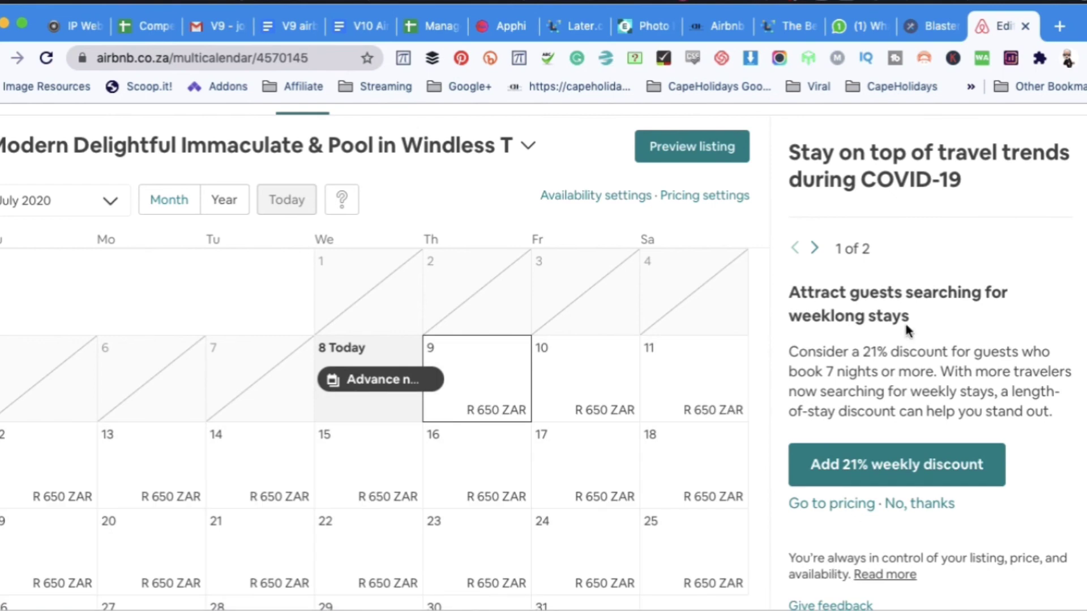
Select September 1 to October 31, 2020 in the calendar and set those dates to Available.
{"action": "scroll", "coordinate": [905, 395], "scroll_direction": "down", "scroll_amount": 1}
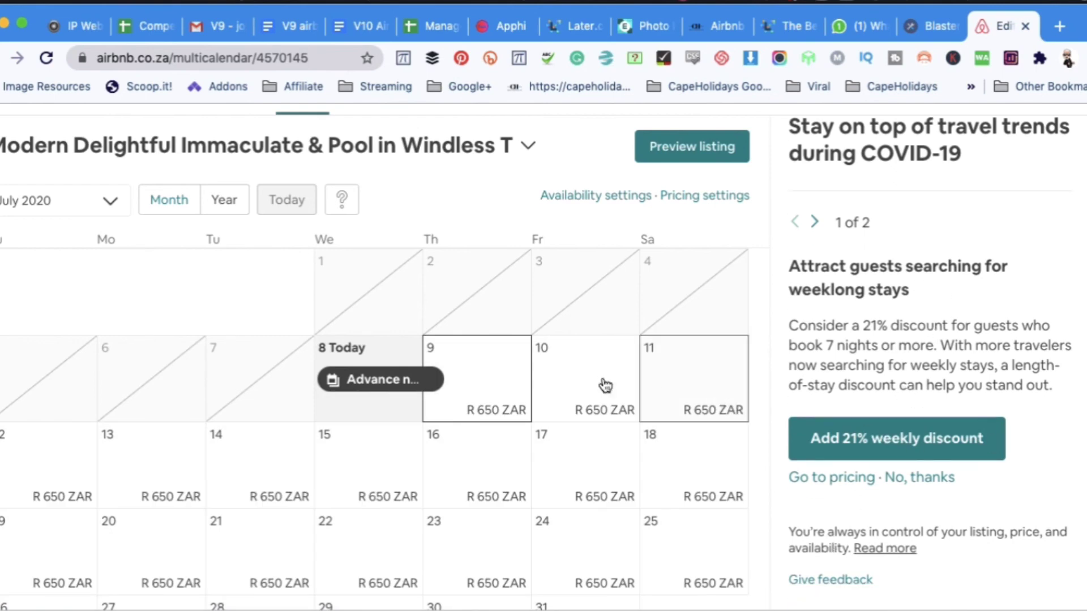
{"action": "scroll", "coordinate": [662, 490], "scroll_direction": "down", "scroll_amount": 6}
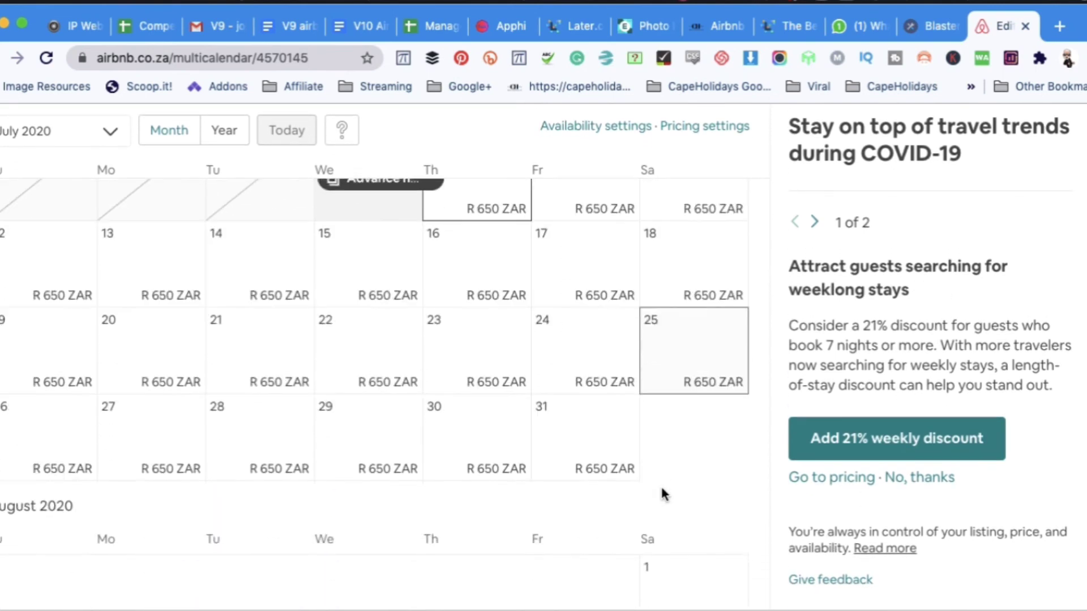
{"action": "scroll", "coordinate": [610, 466], "scroll_direction": "down", "scroll_amount": 3}
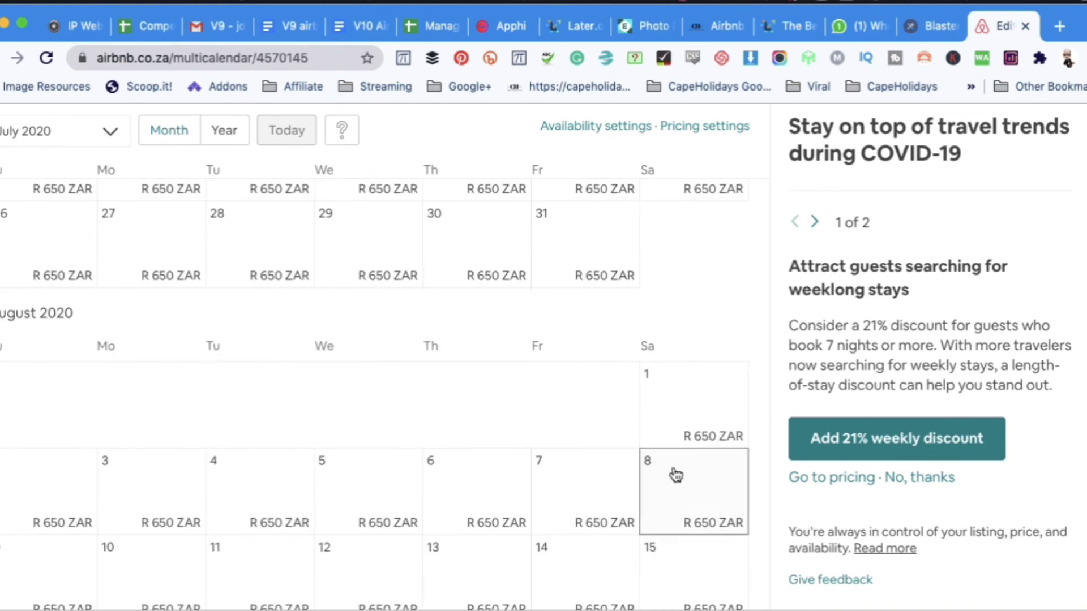
{"action": "scroll", "coordinate": [676, 475], "scroll_direction": "down", "scroll_amount": 8}
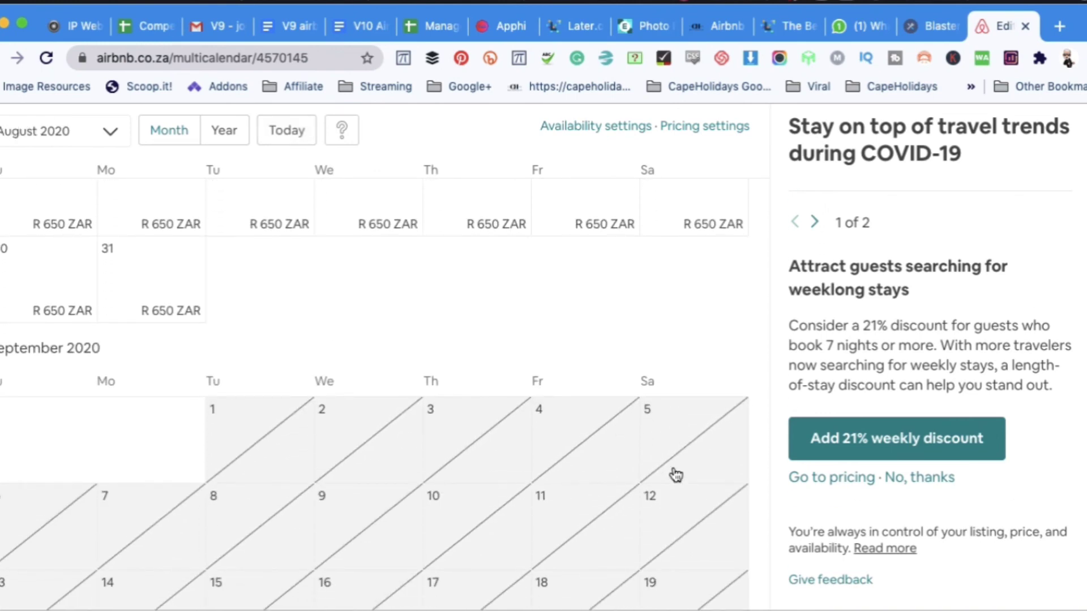
{"action": "left_click", "coordinate": [246, 447]}
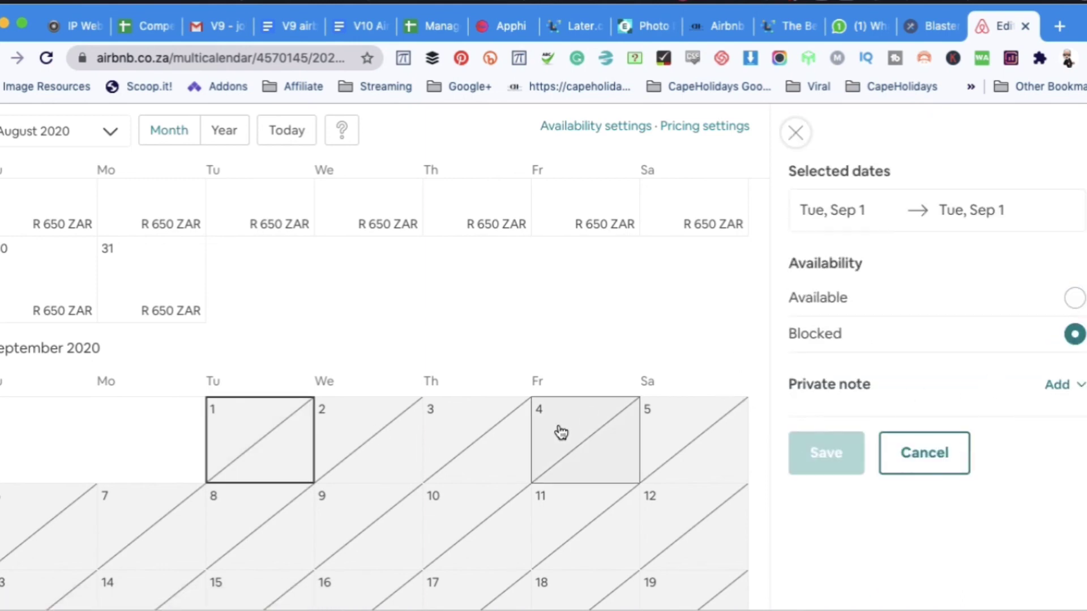
{"action": "left_click", "coordinate": [970, 212]}
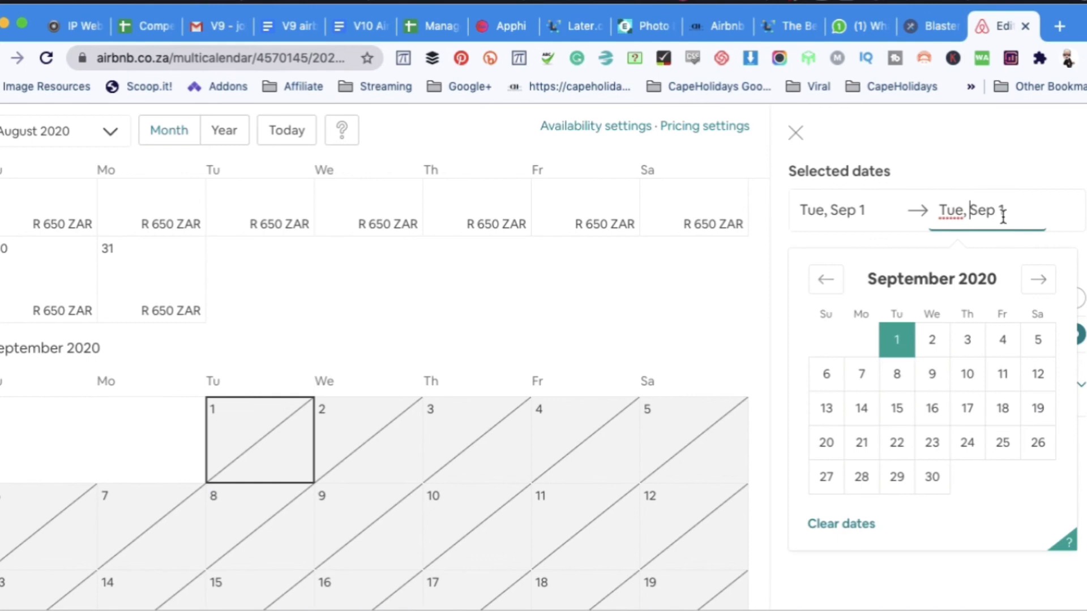
{"action": "left_click", "coordinate": [1038, 279]}
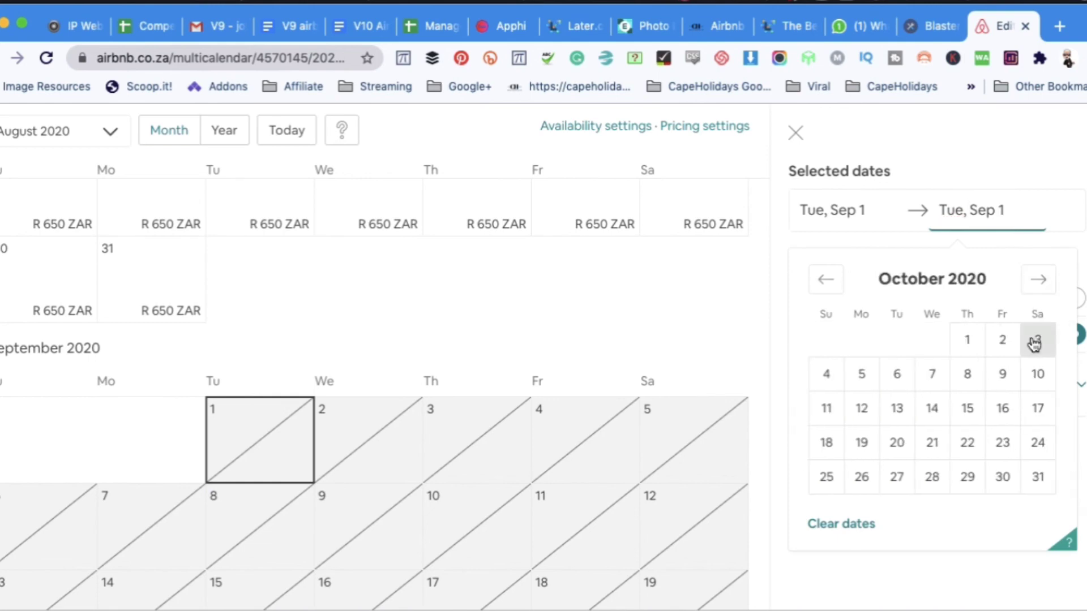
{"action": "left_click", "coordinate": [1038, 476]}
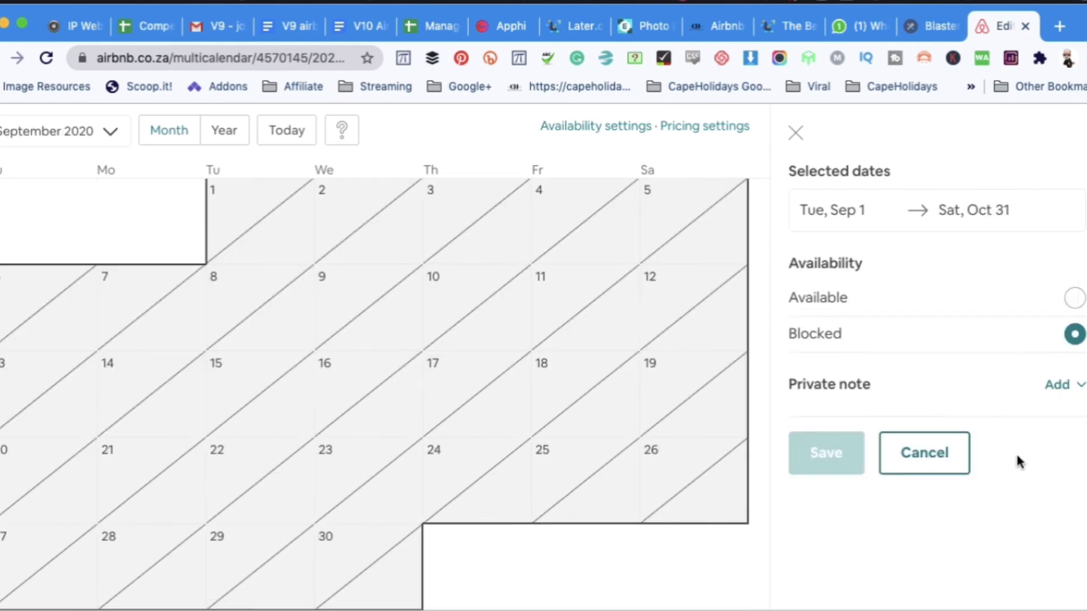
{"action": "left_click", "coordinate": [899, 299]}
{"action": "scroll", "coordinate": [926, 395], "scroll_direction": "down", "scroll_amount": 1}
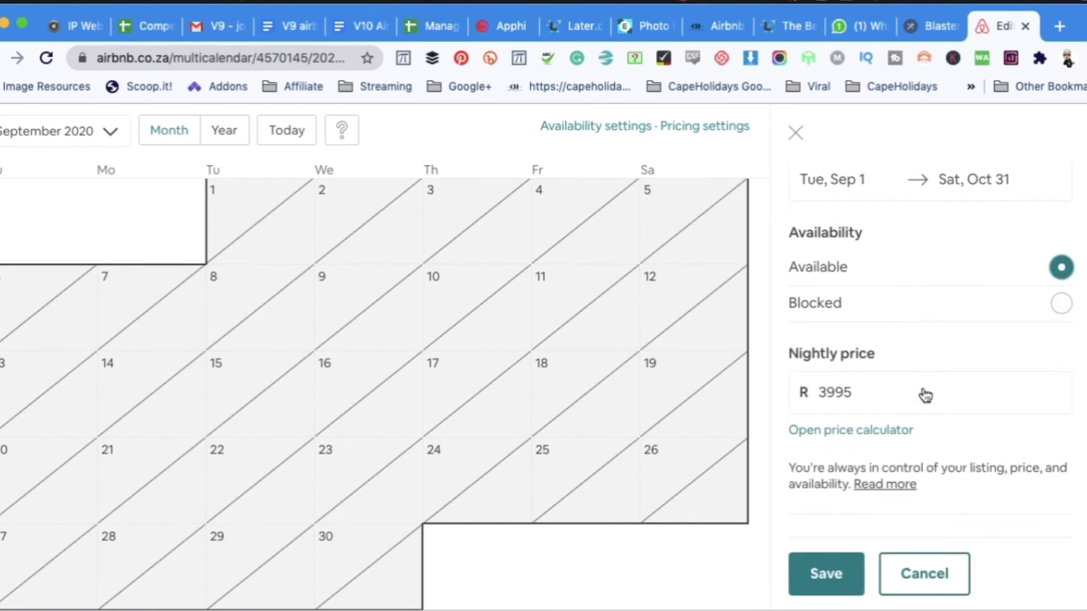
Start a new rule-set for the September 1 to October 31 dates and expand its nightly price adjustment.
{"action": "scroll", "coordinate": [945, 441], "scroll_direction": "down", "scroll_amount": 5}
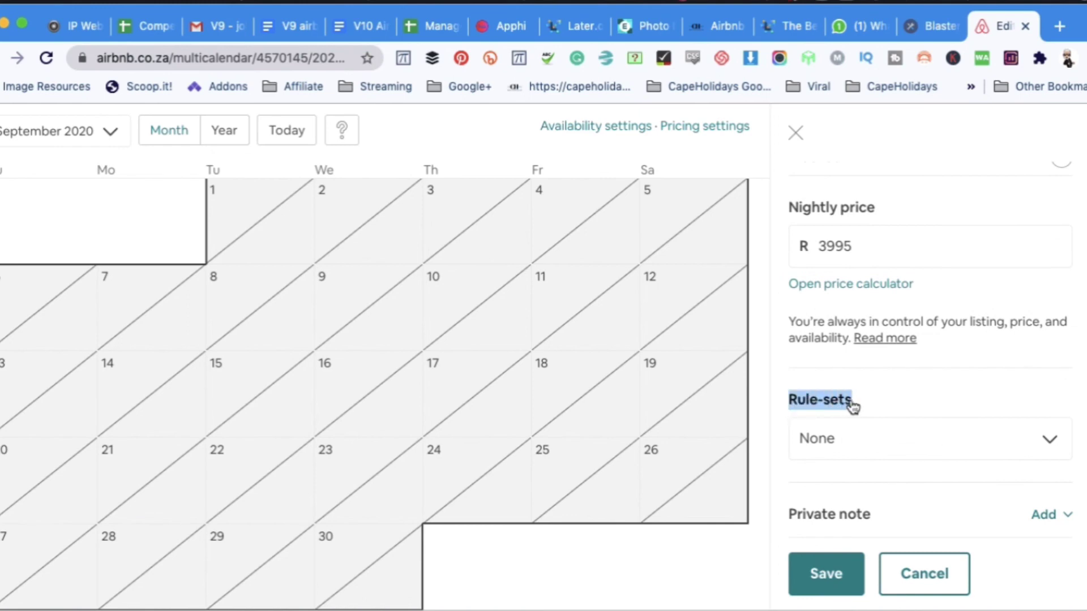
{"action": "left_click", "coordinate": [849, 444]}
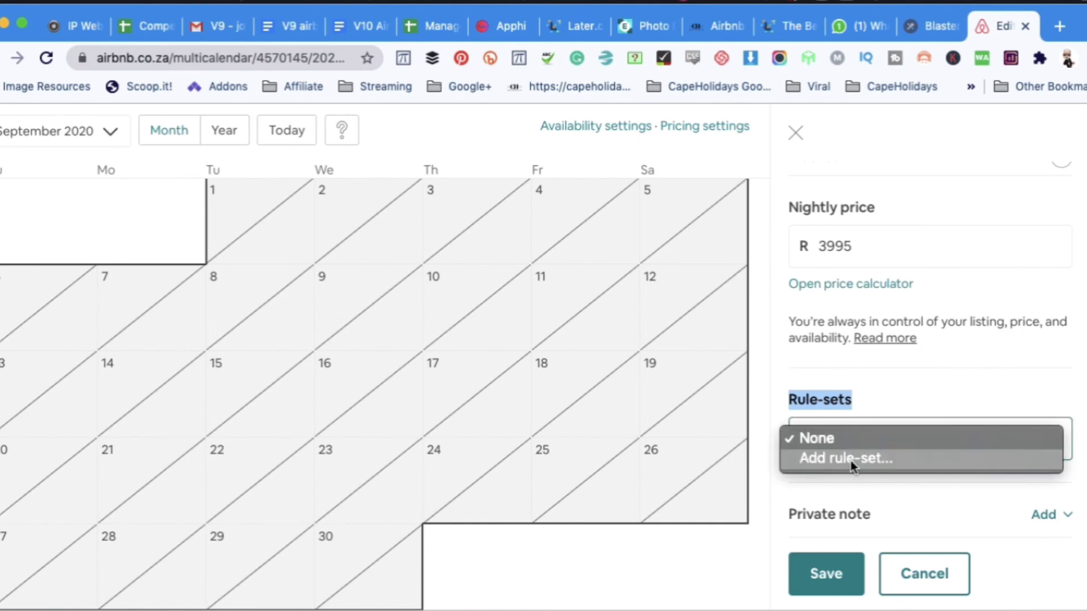
{"action": "left_click", "coordinate": [851, 459]}
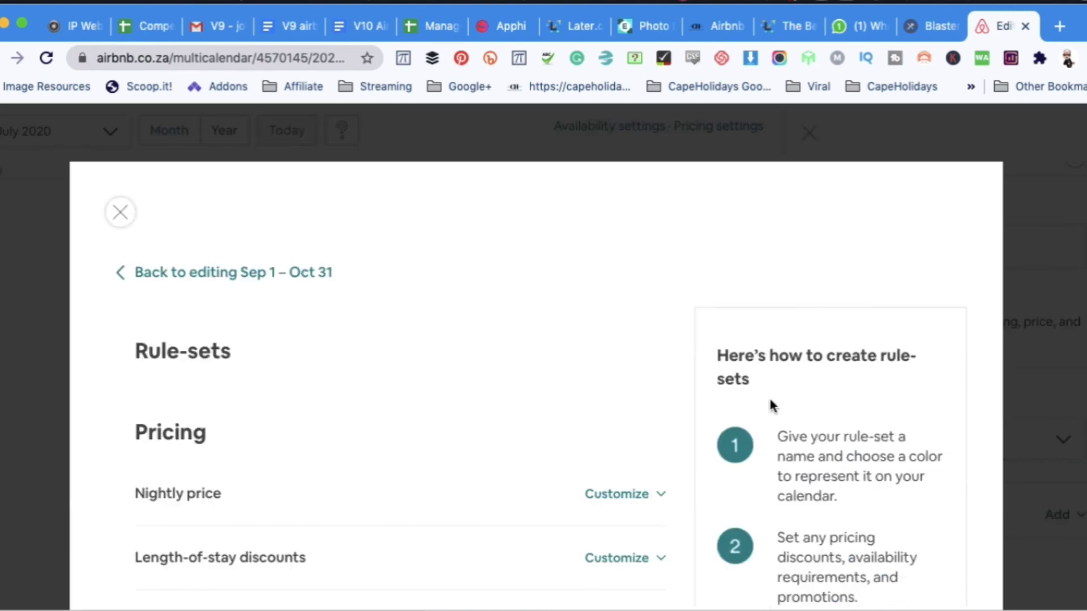
{"action": "left_click", "coordinate": [649, 490]}
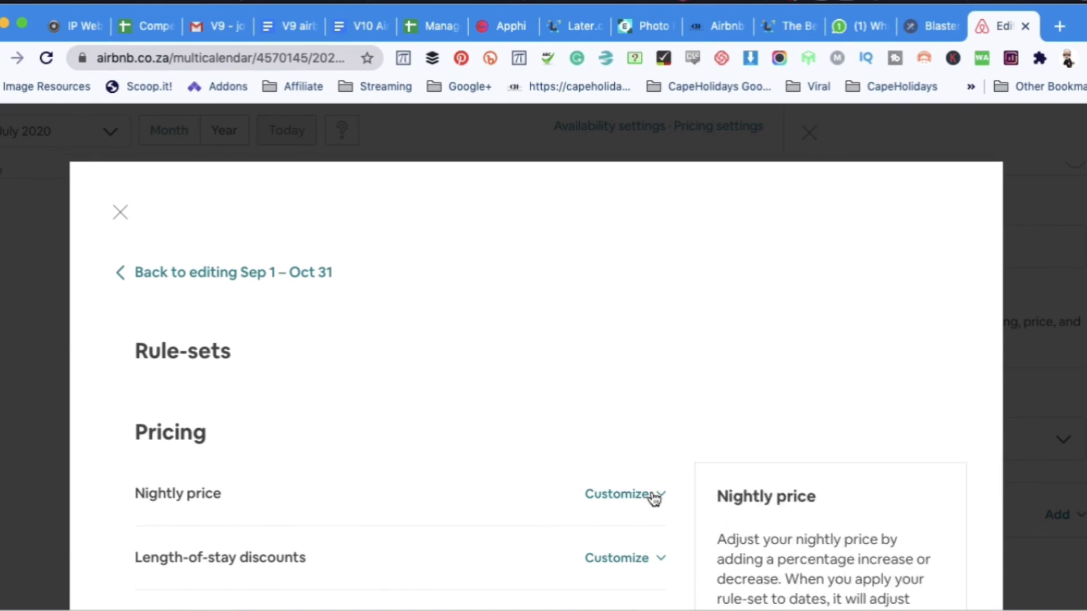
{"action": "left_click", "coordinate": [654, 496]}
Examine the rule-set's nightly price, discount, trip length and check-in options, and close it without saving.
{"action": "scroll", "coordinate": [679, 382], "scroll_direction": "down", "scroll_amount": 8}
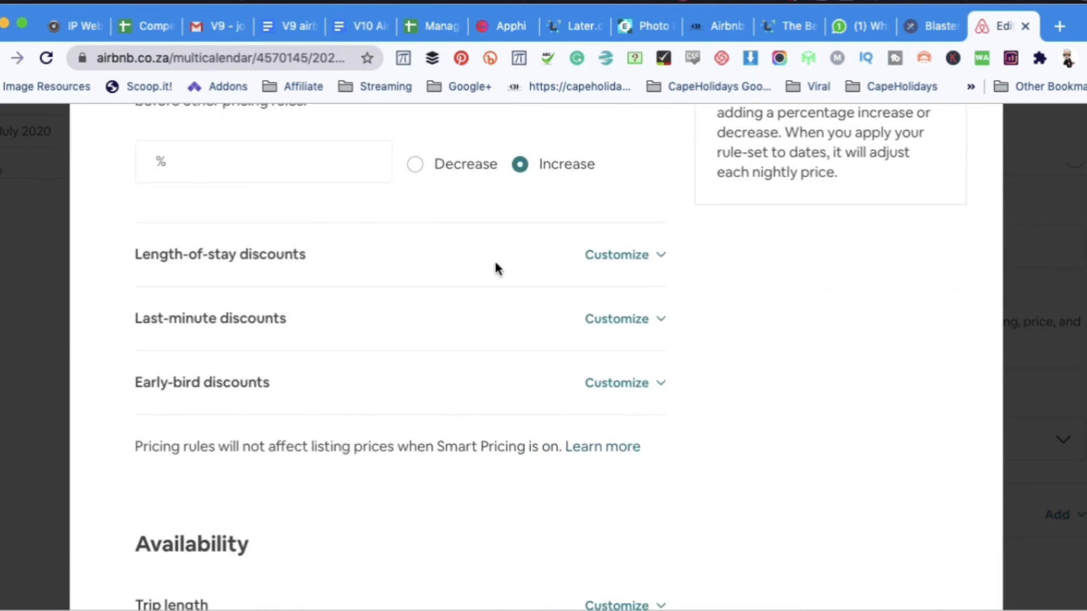
{"action": "scroll", "coordinate": [497, 267], "scroll_direction": "up", "scroll_amount": 3}
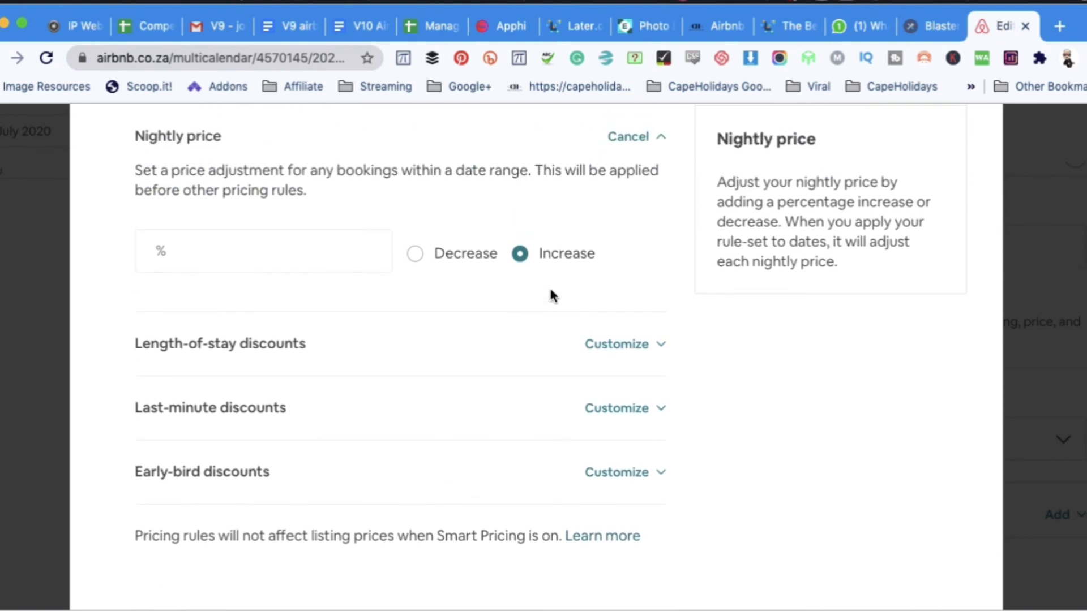
{"action": "scroll", "coordinate": [551, 293], "scroll_direction": "up", "scroll_amount": 4}
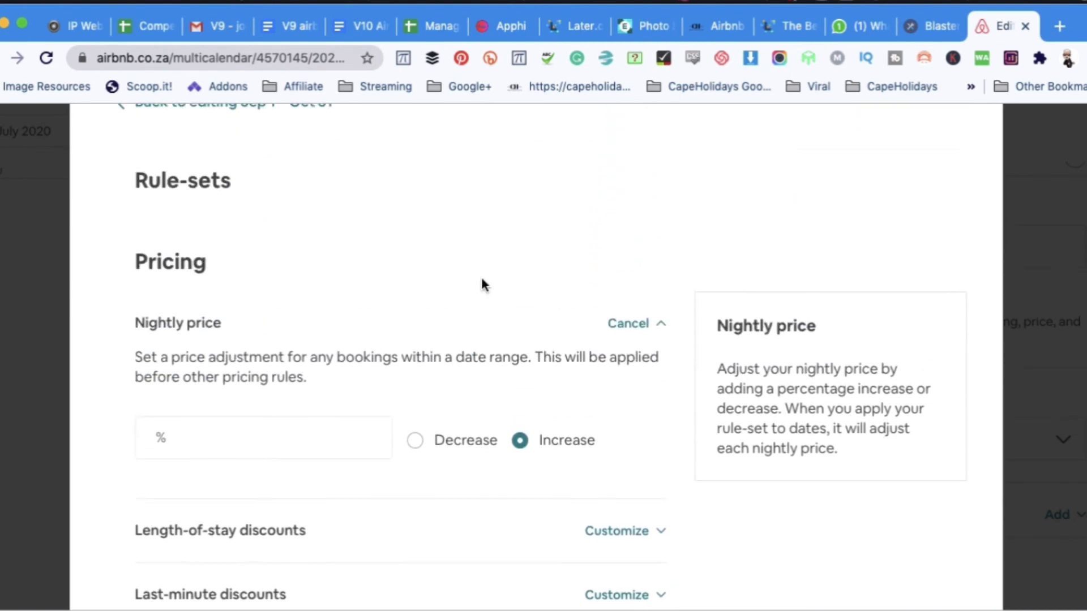
{"action": "scroll", "coordinate": [451, 325], "scroll_direction": "down", "scroll_amount": 8}
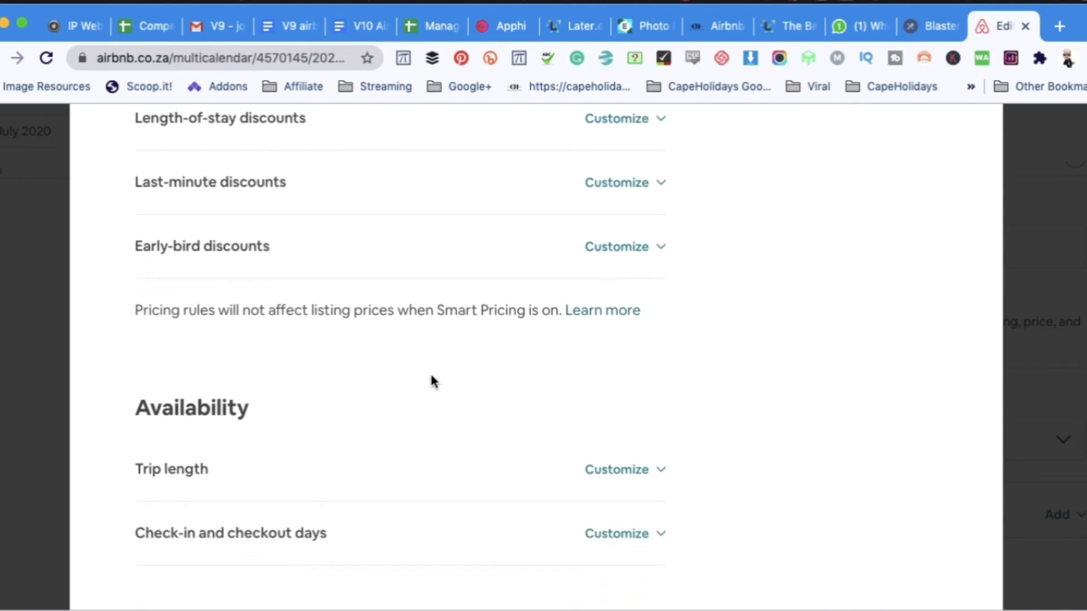
{"action": "scroll", "coordinate": [431, 380], "scroll_direction": "down", "scroll_amount": 5}
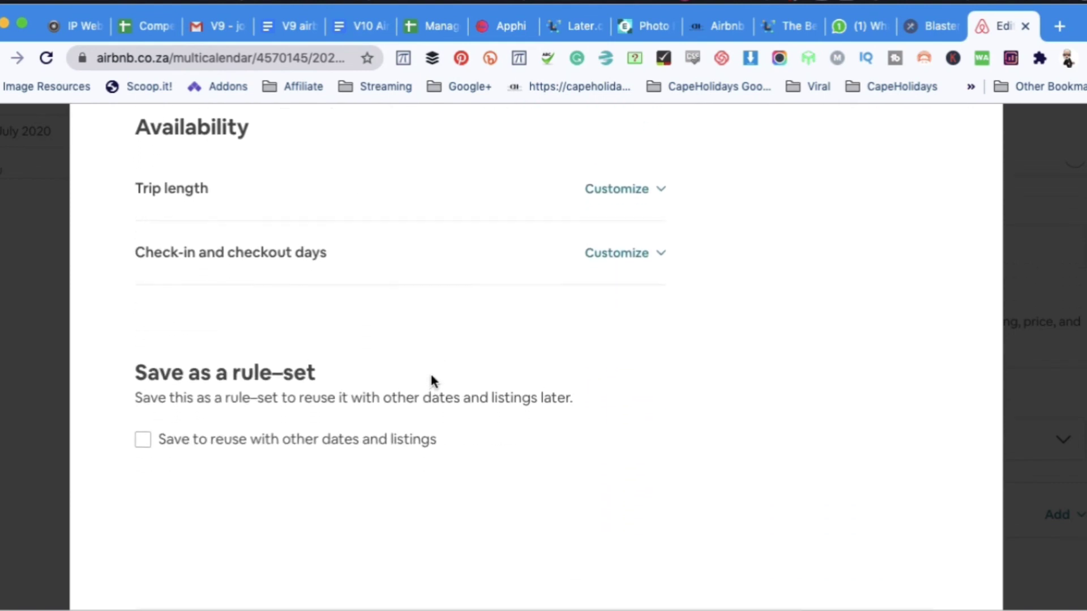
{"action": "scroll", "coordinate": [431, 376], "scroll_direction": "up", "scroll_amount": 15}
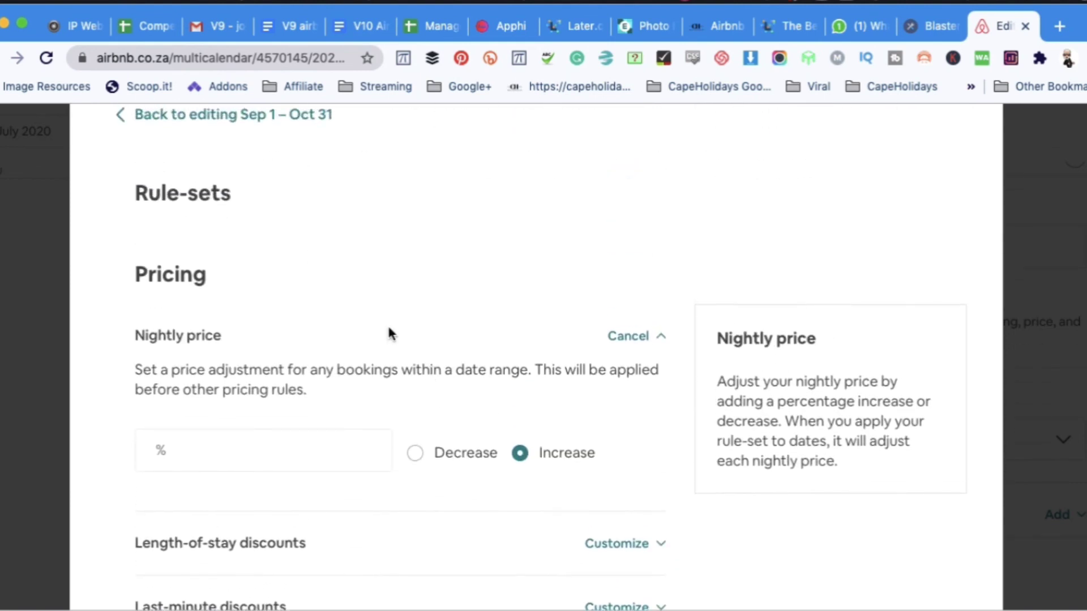
{"action": "scroll", "coordinate": [388, 334], "scroll_direction": "up", "scroll_amount": 3}
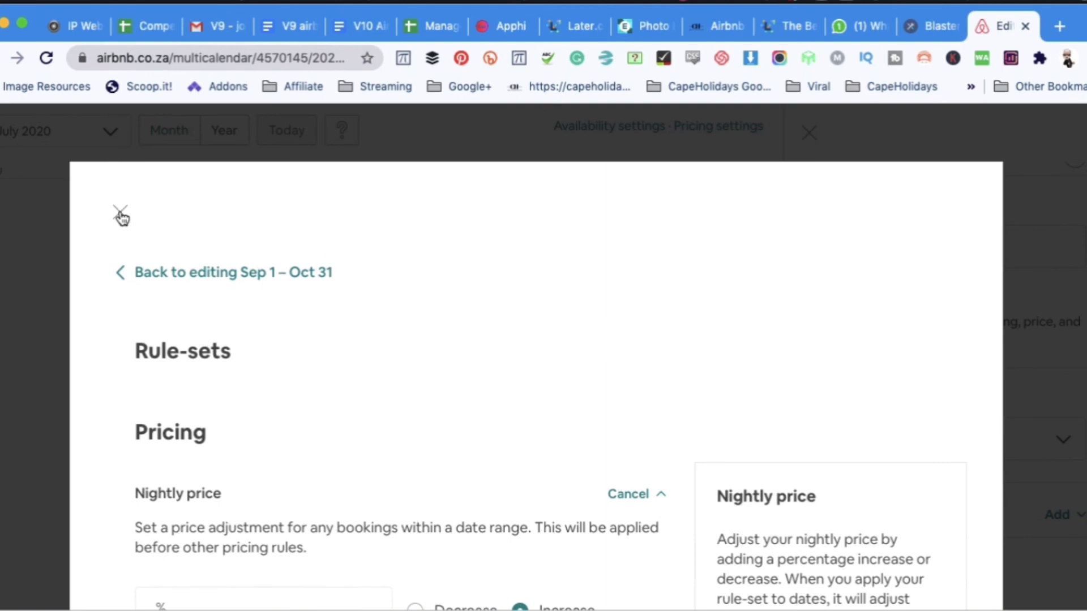
{"action": "scroll", "coordinate": [500, 431], "scroll_direction": "down", "scroll_amount": 10}
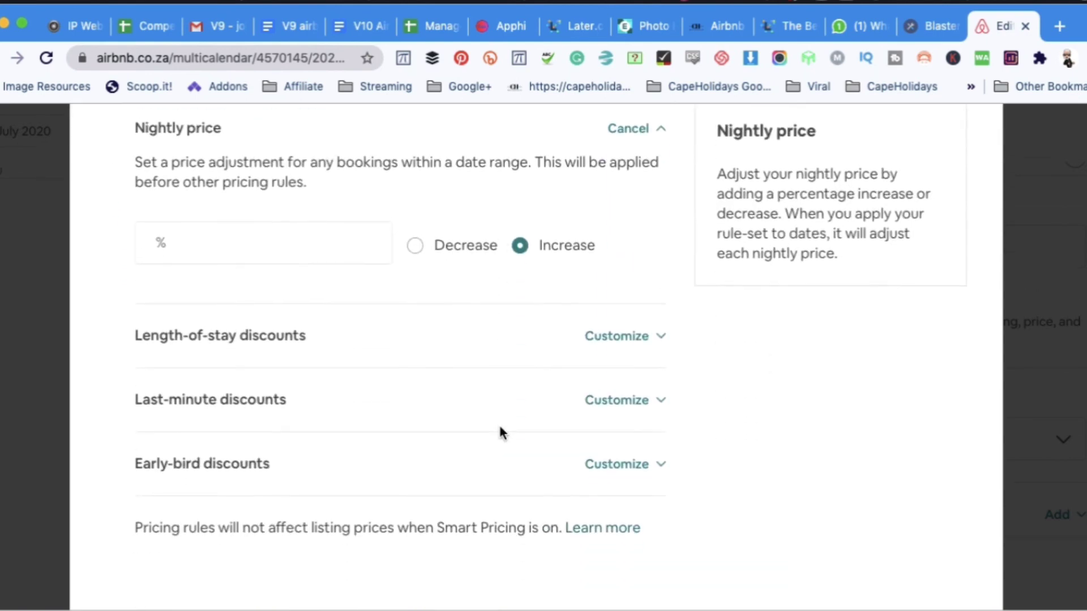
{"action": "scroll", "coordinate": [500, 433], "scroll_direction": "up", "scroll_amount": 8}
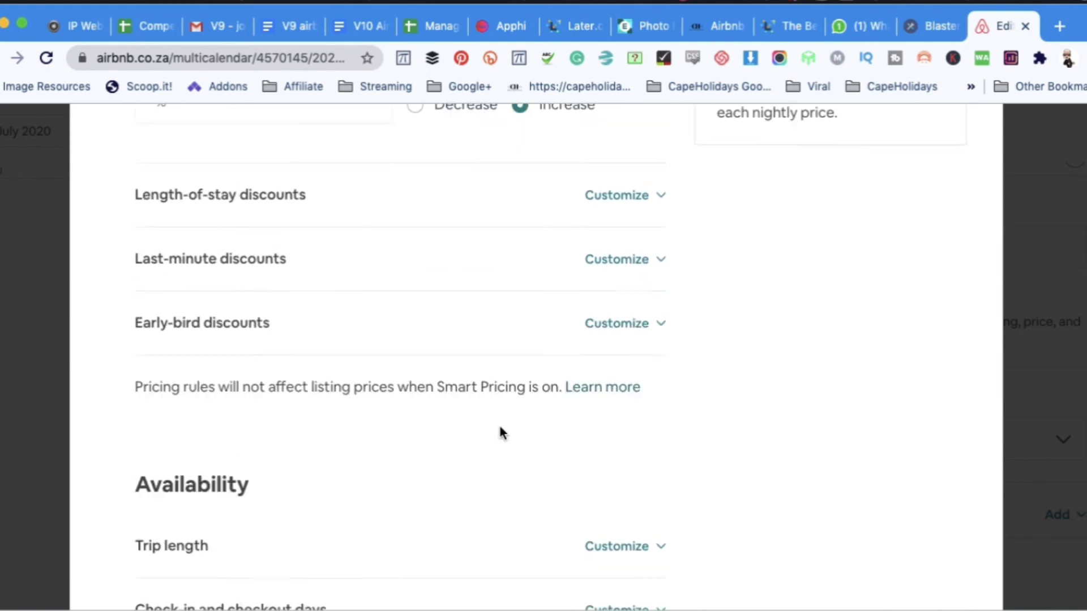
{"action": "scroll", "coordinate": [451, 399], "scroll_direction": "up", "scroll_amount": 2}
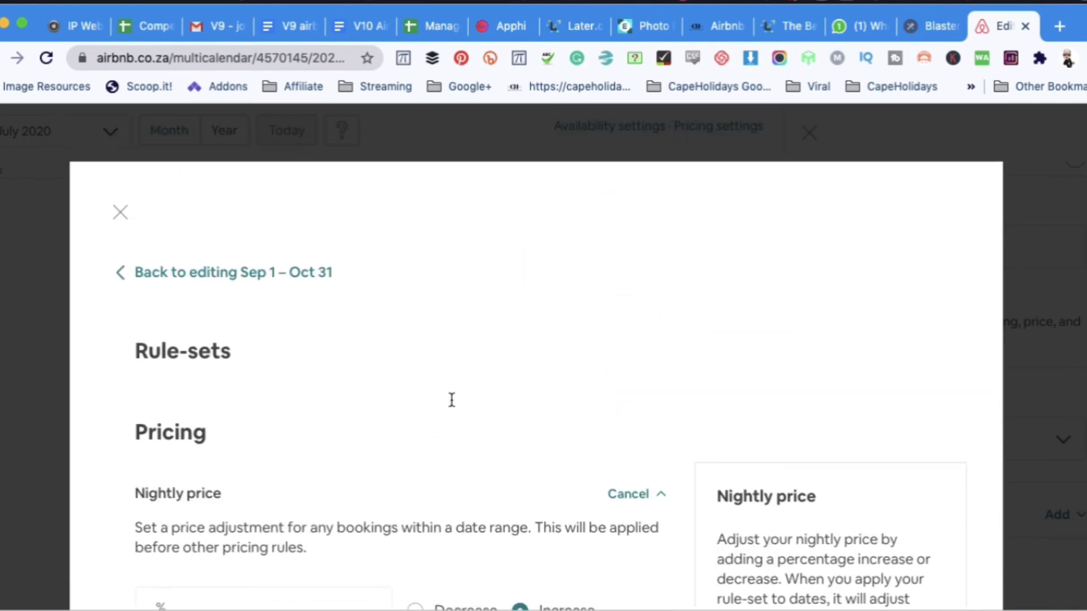
{"action": "scroll", "coordinate": [451, 399], "scroll_direction": "down", "scroll_amount": 4}
{"action": "scroll", "coordinate": [453, 410], "scroll_direction": "up", "scroll_amount": 1}
{"action": "scroll", "coordinate": [453, 411], "scroll_direction": "up", "scroll_amount": 3}
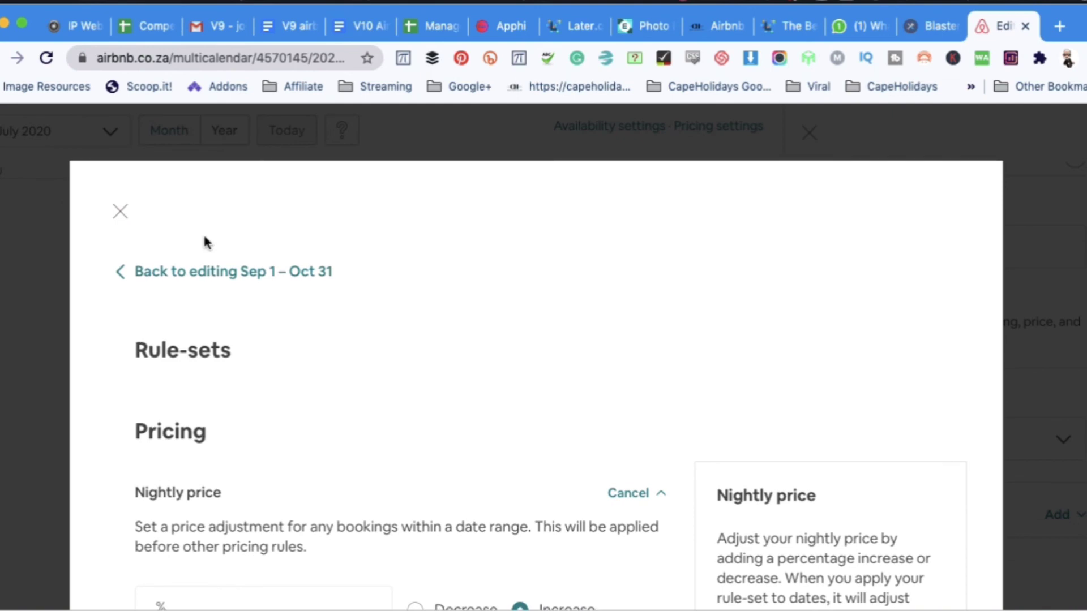
{"action": "left_click", "coordinate": [121, 203]}
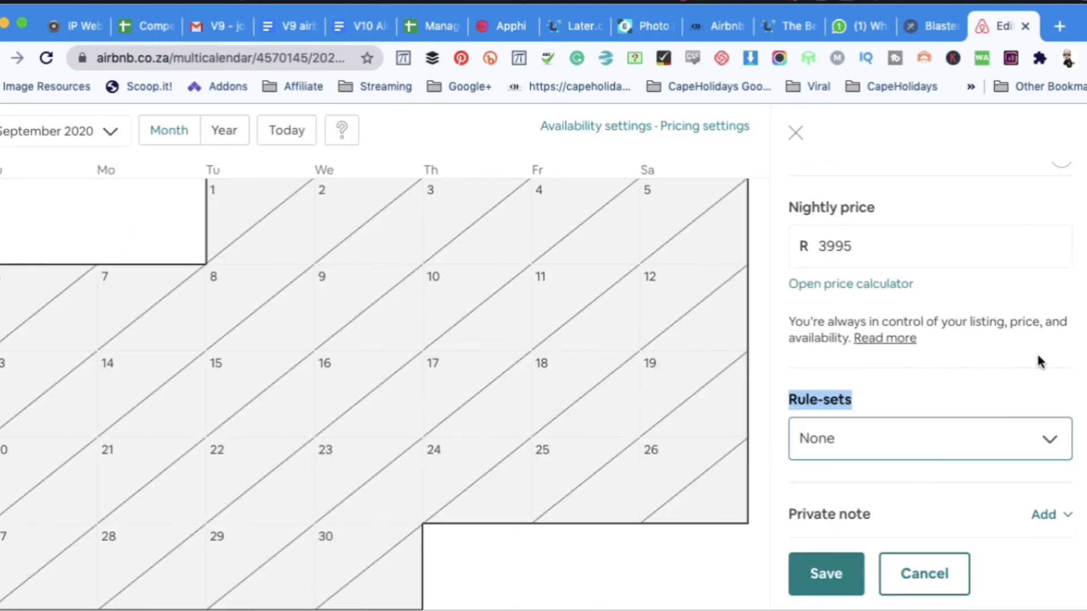
Save the availability change for September 1 to October 31, 2020 without a rule-set.
{"action": "scroll", "coordinate": [930, 351], "scroll_direction": "up", "scroll_amount": 2}
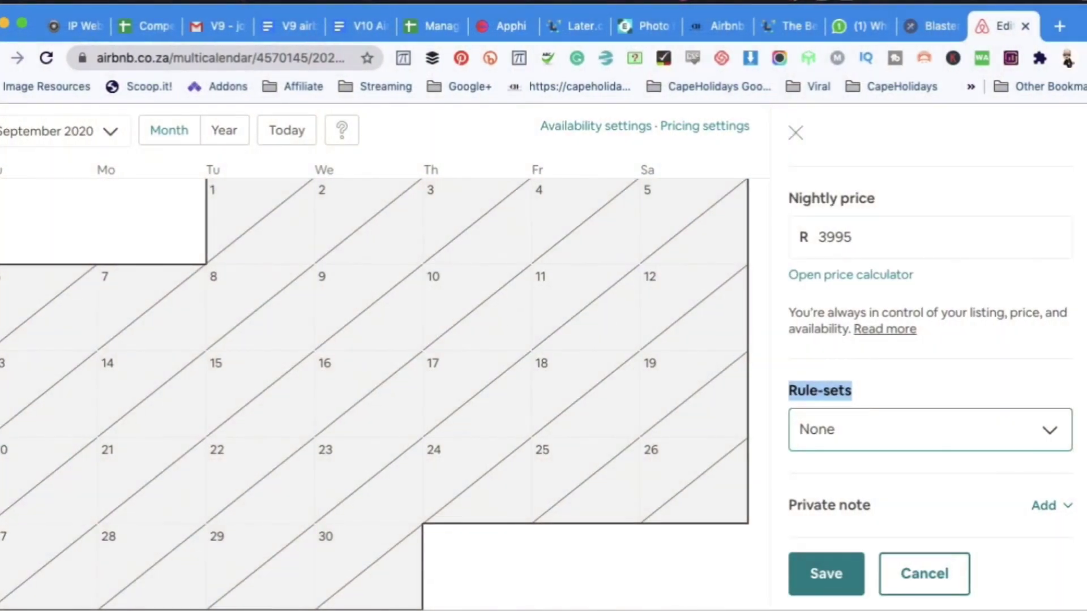
{"action": "scroll", "coordinate": [930, 351], "scroll_direction": "up", "scroll_amount": 3}
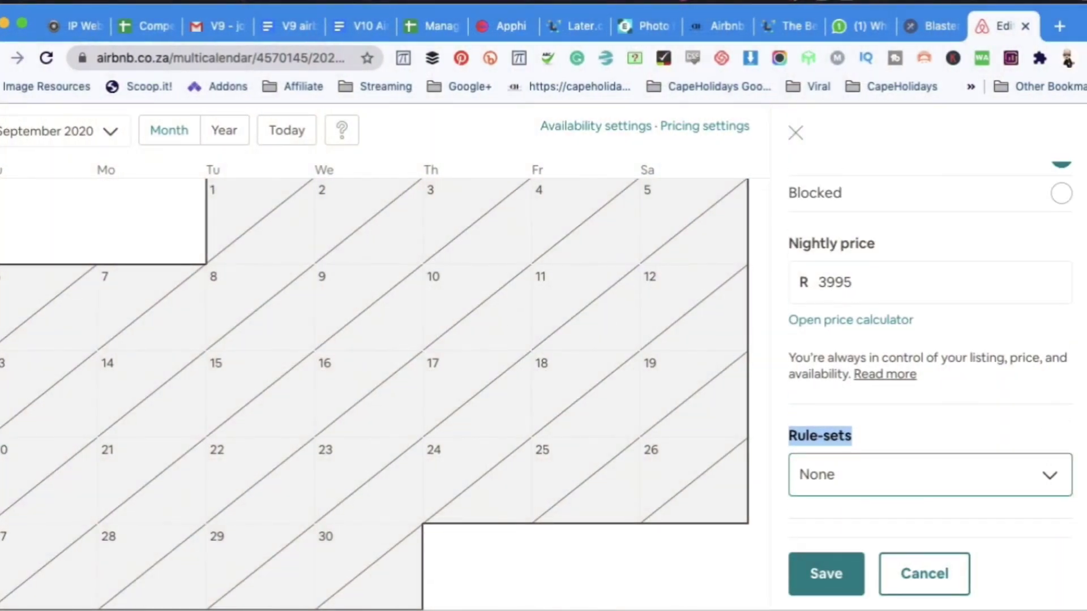
{"action": "scroll", "coordinate": [931, 351], "scroll_direction": "down", "scroll_amount": 3}
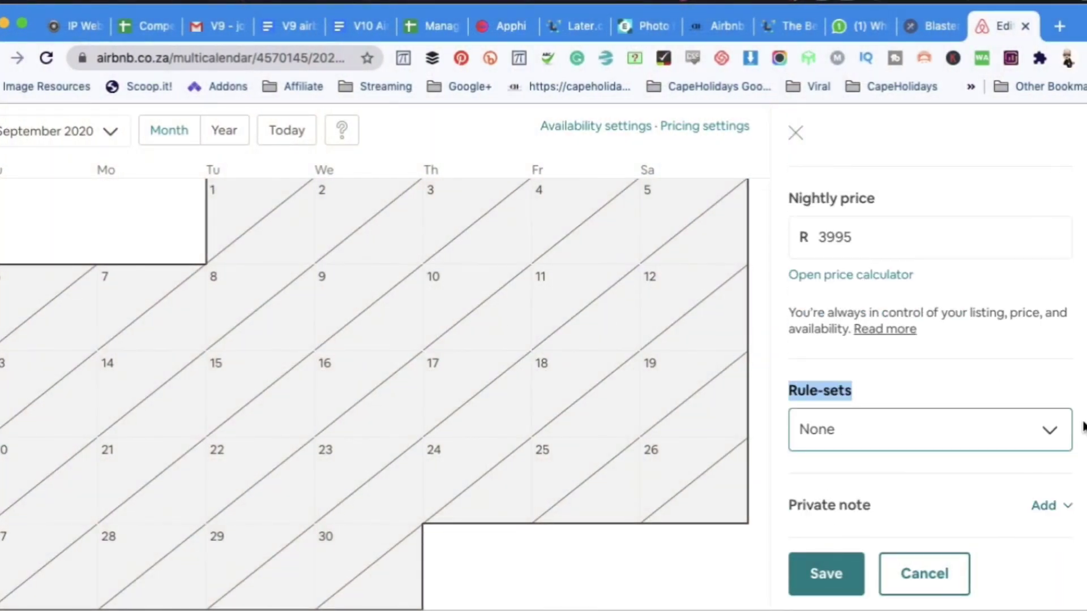
{"action": "left_click", "coordinate": [826, 576]}
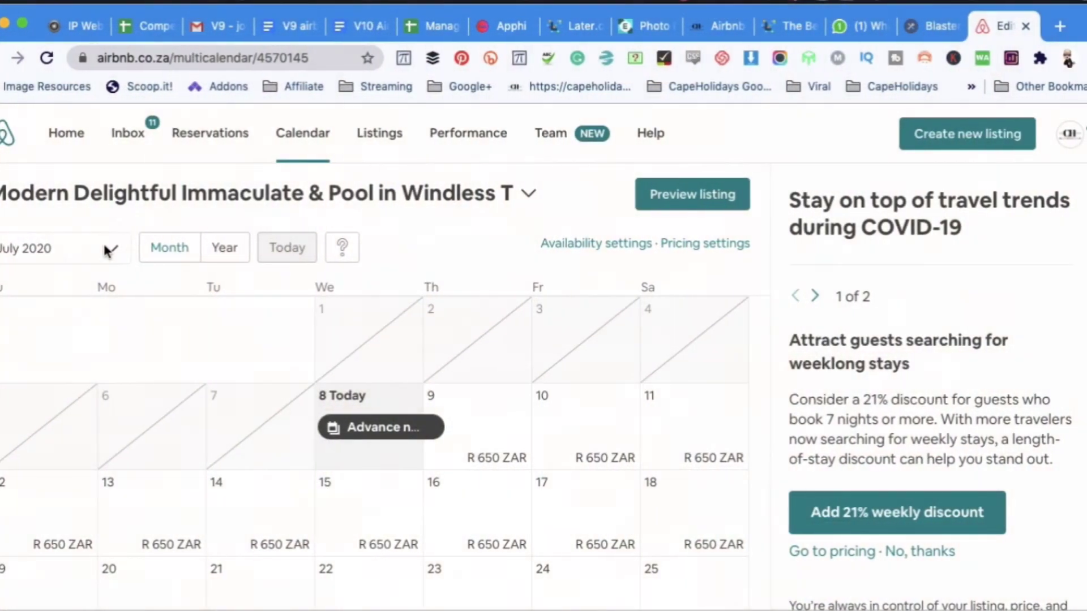
Jump the listing's calendar to September 2021.
{"action": "left_click", "coordinate": [103, 244]}
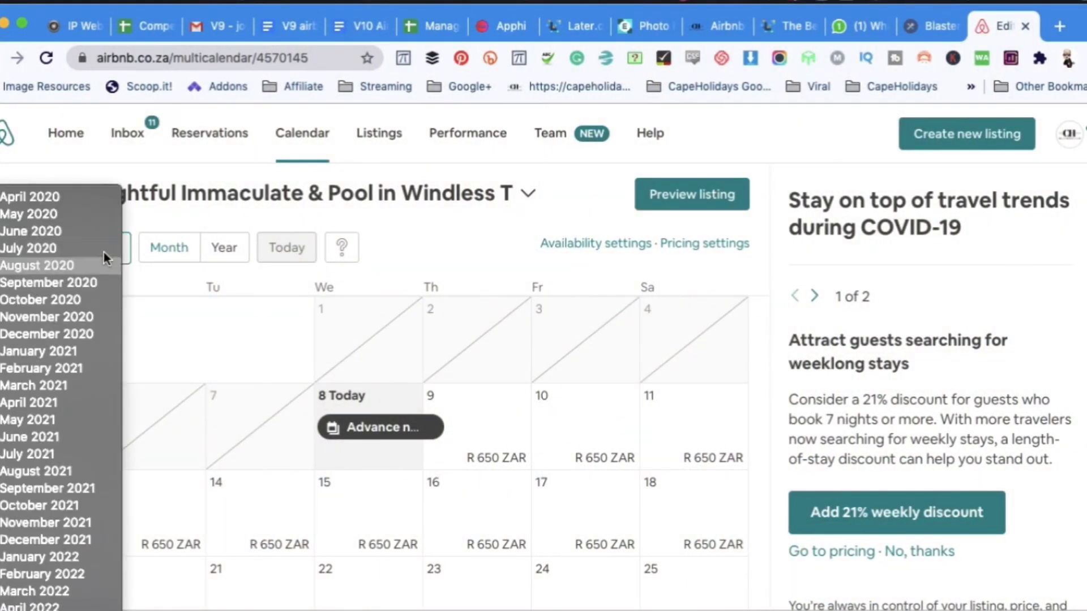
{"action": "left_click", "coordinate": [88, 488]}
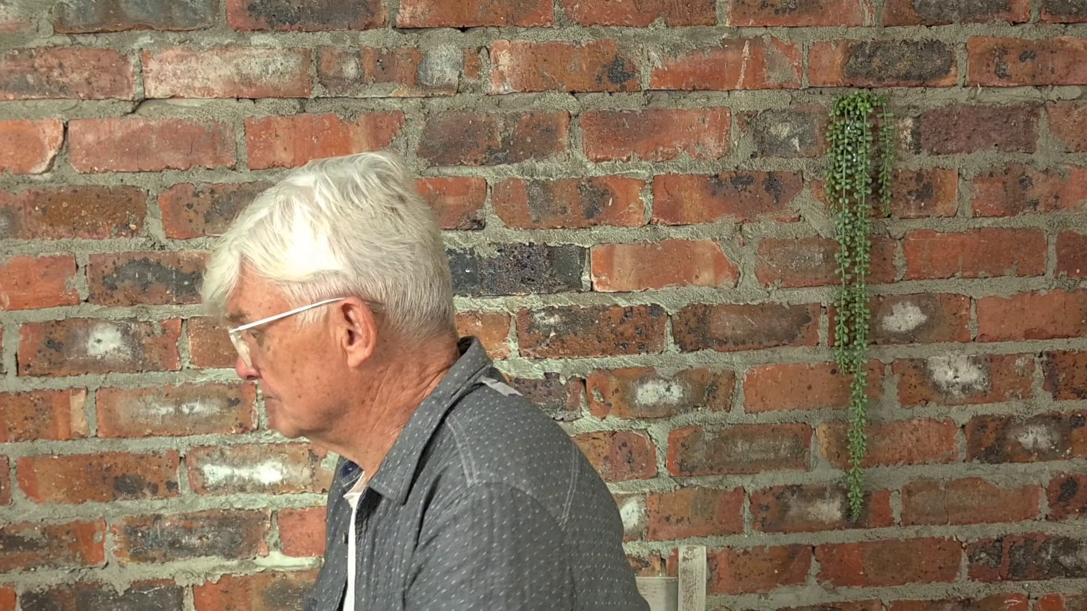